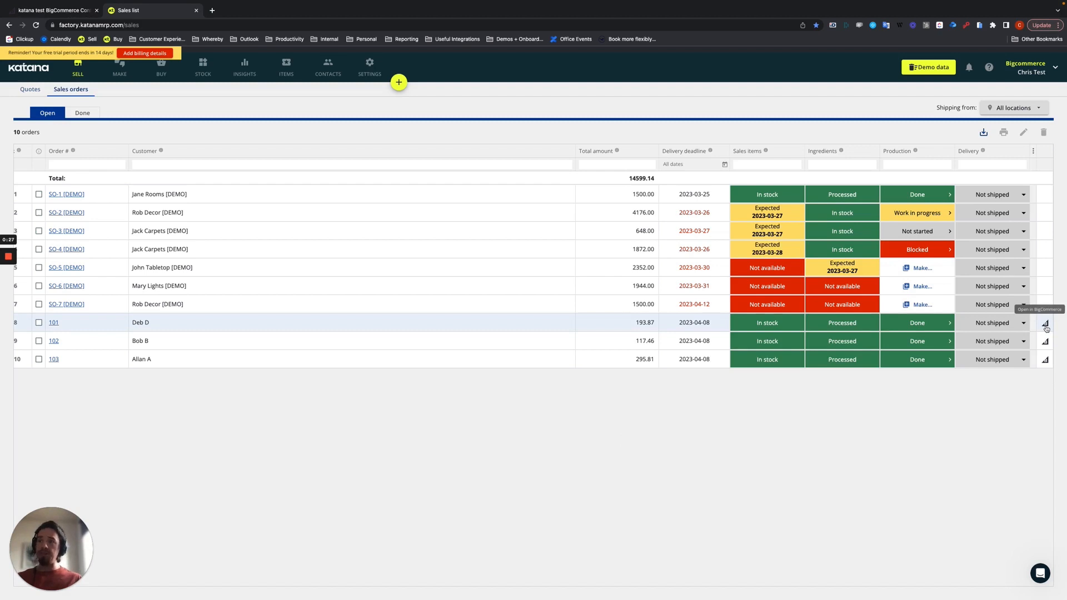
# View the first imported order in BigCommerce, then open the same sales order in Katana to compare its customer and item details
pyautogui.click(1046, 324)
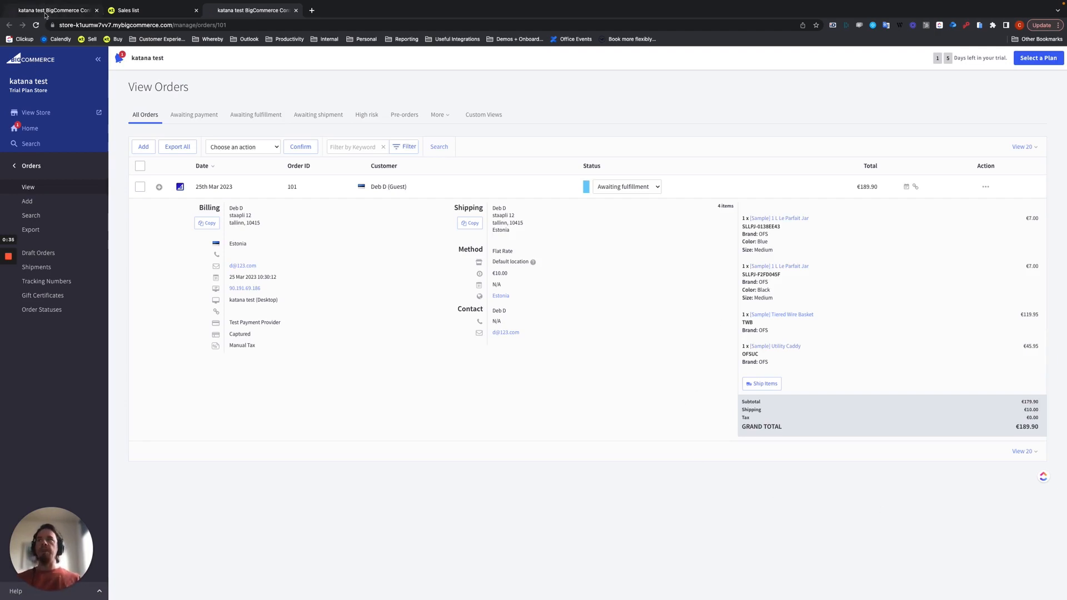
pyautogui.click(135, 10)
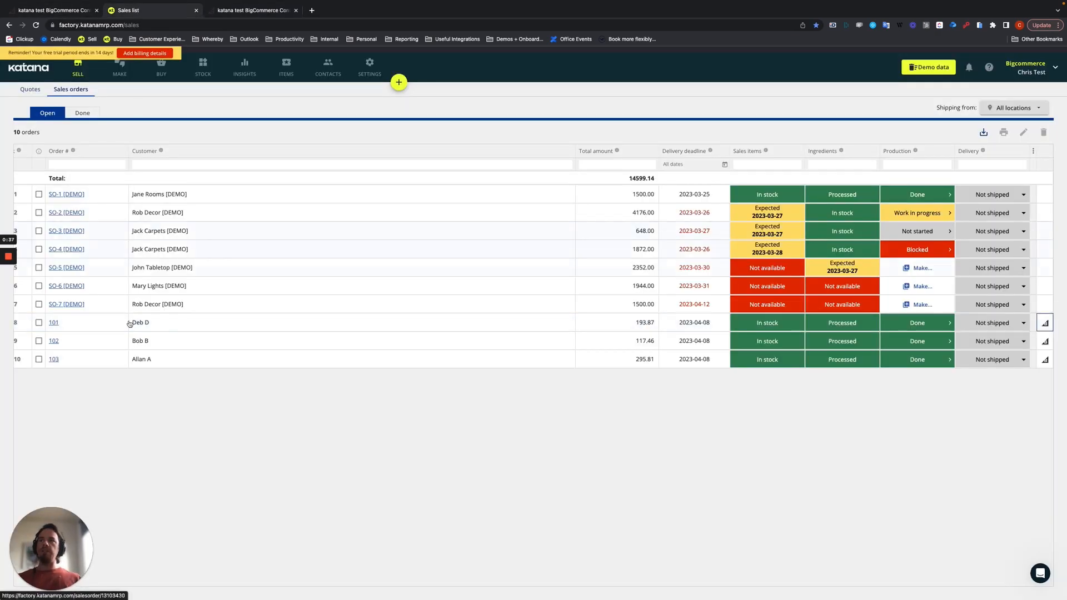
pyautogui.click(148, 323)
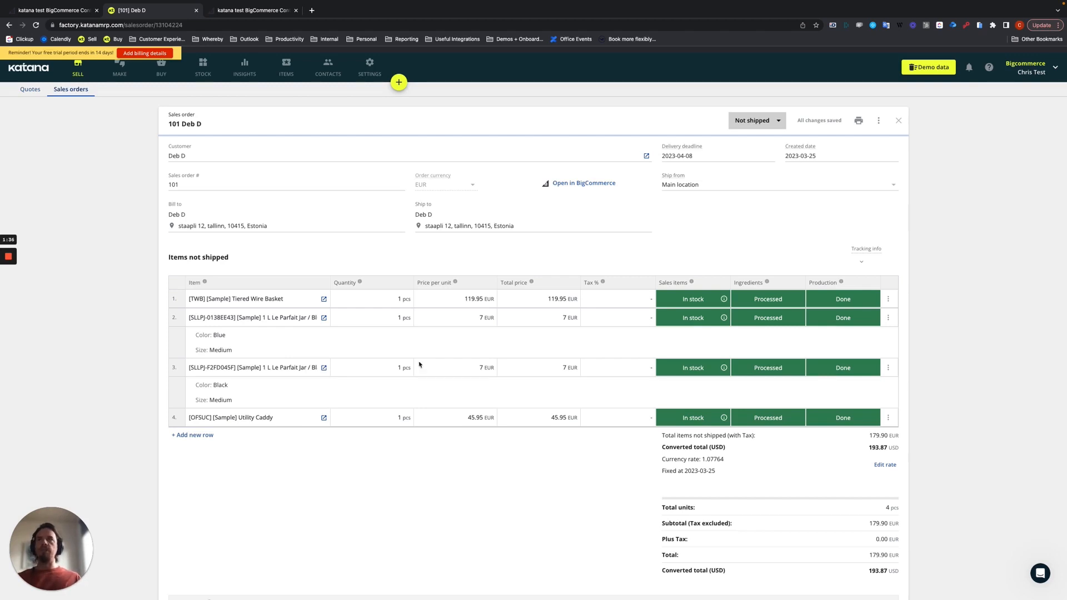
# Open the integrations settings in Katana
pyautogui.click(369, 70)
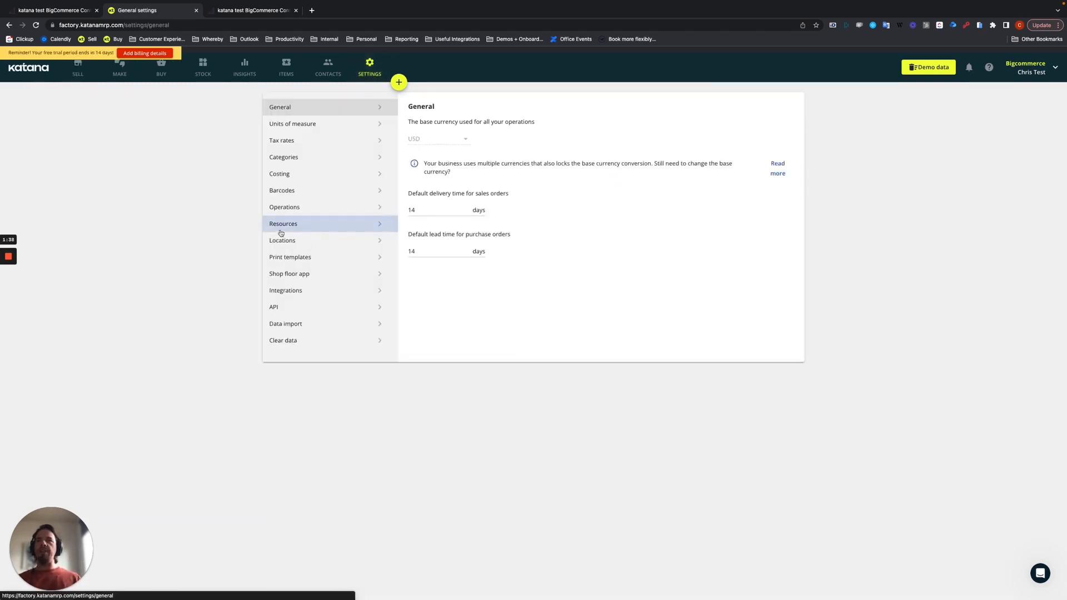
pyautogui.click(286, 292)
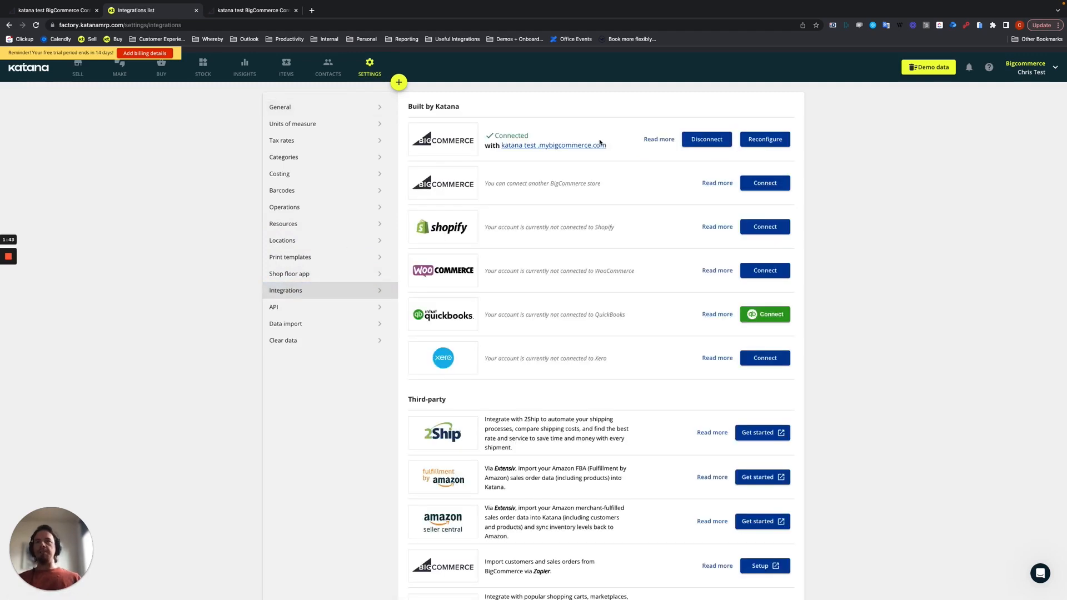
pyautogui.click(762, 140)
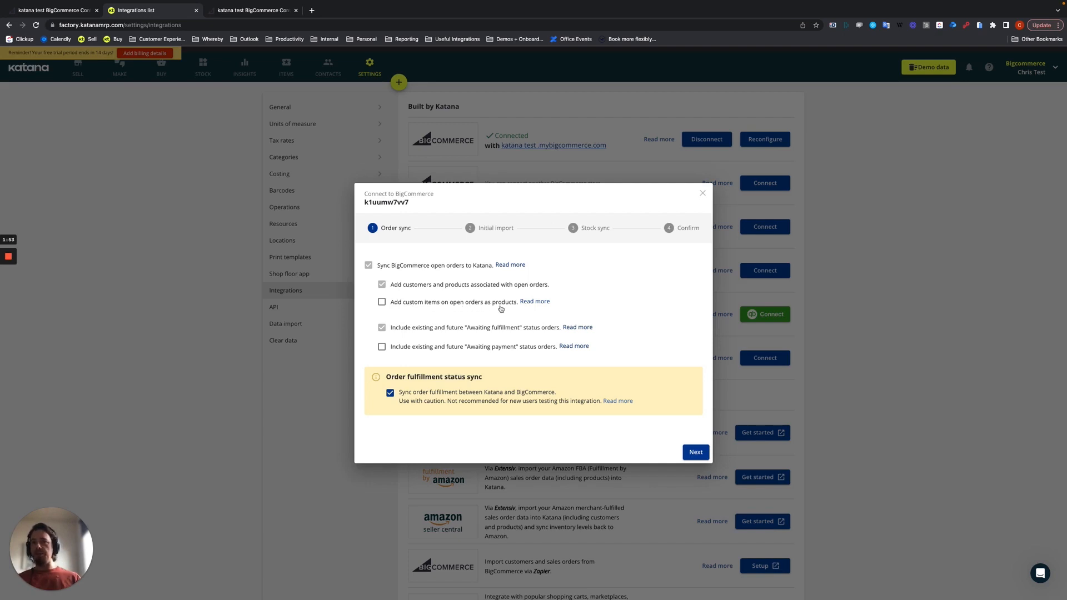
pyautogui.click(382, 302)
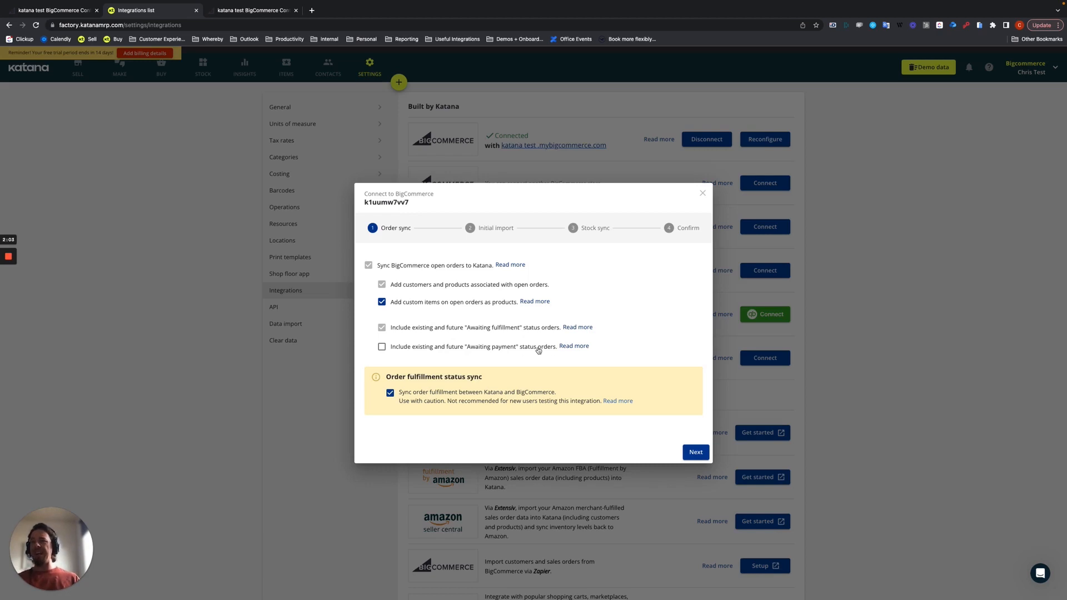
pyautogui.click(382, 348)
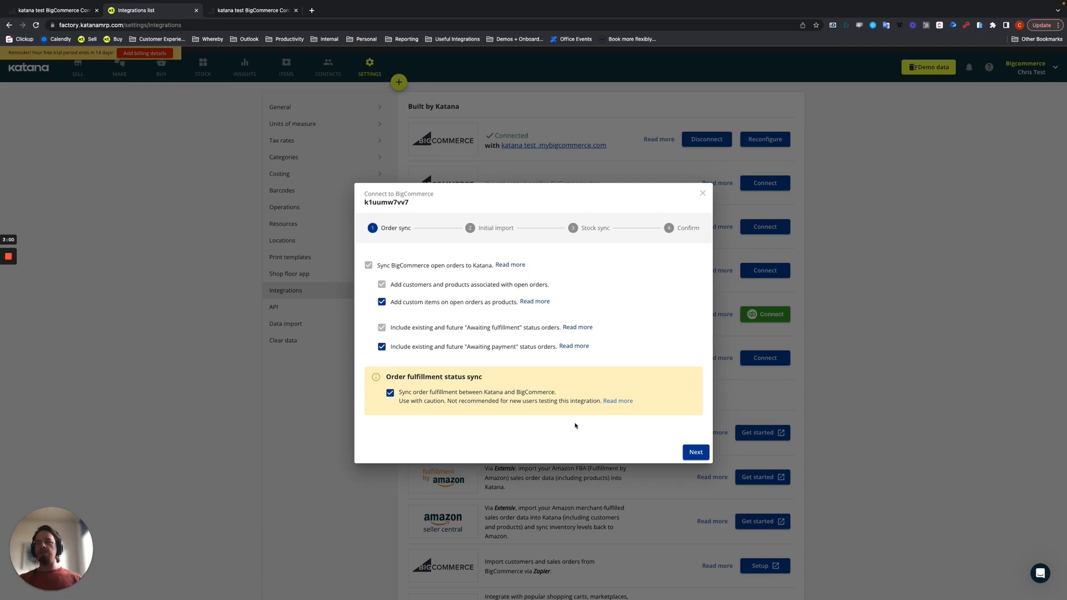
pyautogui.click(78, 294)
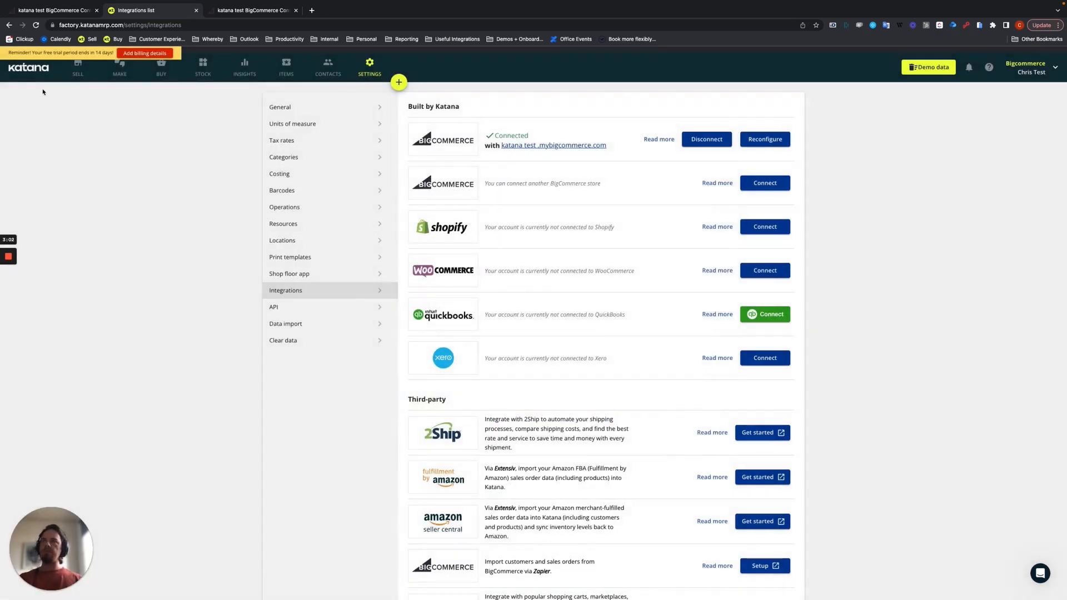
# Reconfigure the BigCommerce connection to add custom items as products and include "Awaiting payment" orders, keeping the other sync settings
pyautogui.click(759, 141)
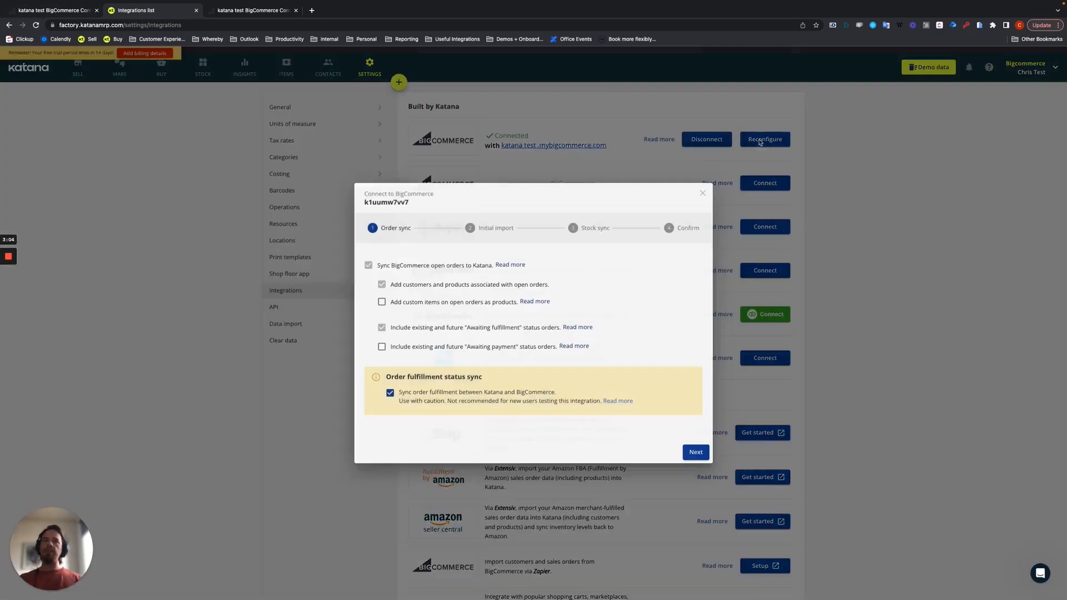
pyautogui.click(382, 302)
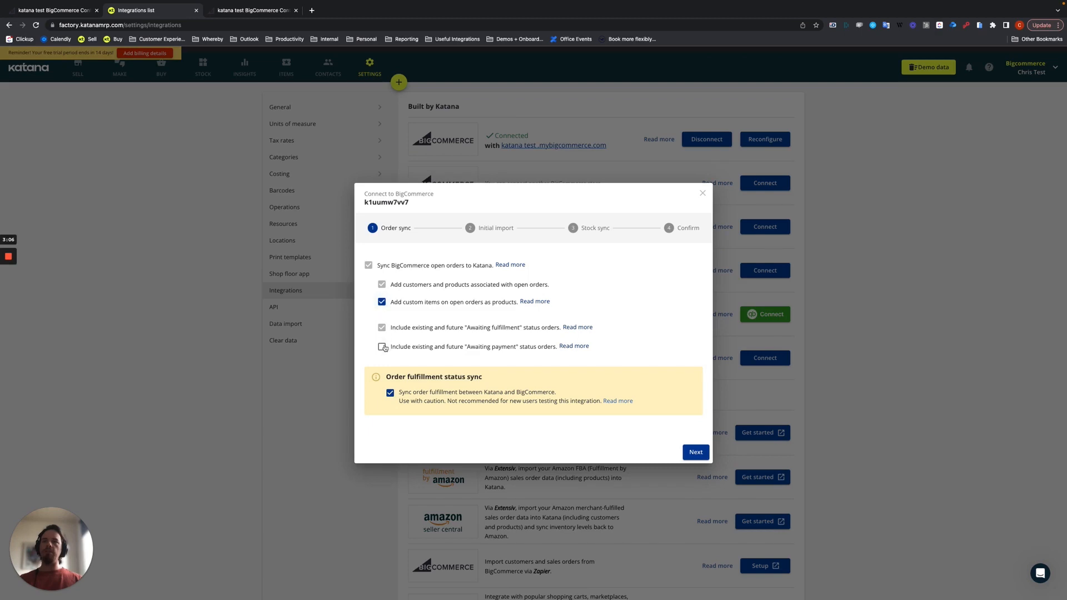
pyautogui.click(382, 347)
pyautogui.click(697, 453)
pyautogui.click(698, 453)
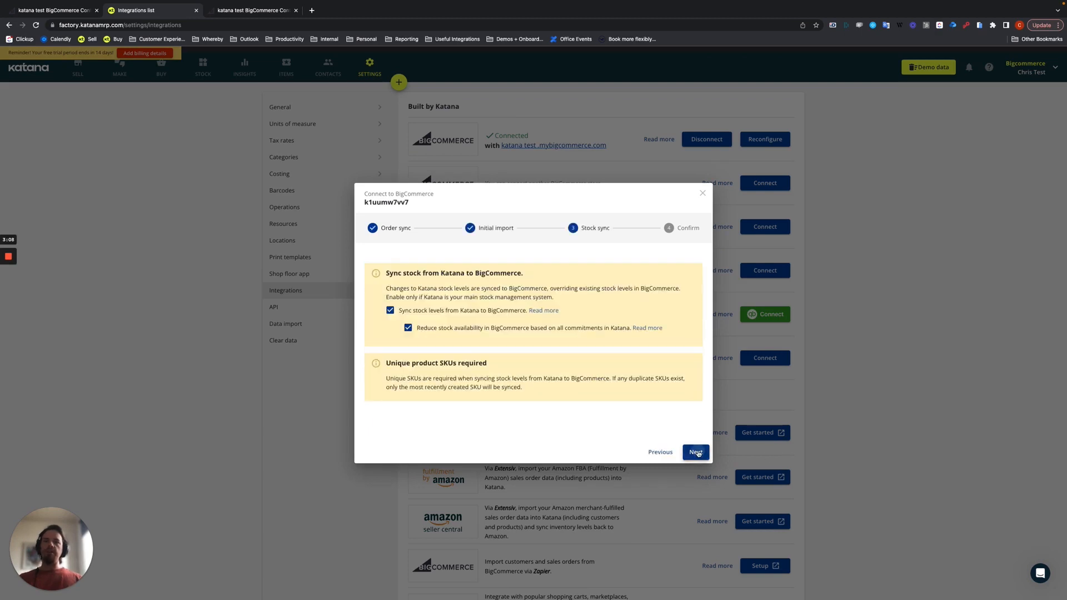
pyautogui.click(698, 453)
pyautogui.click(691, 453)
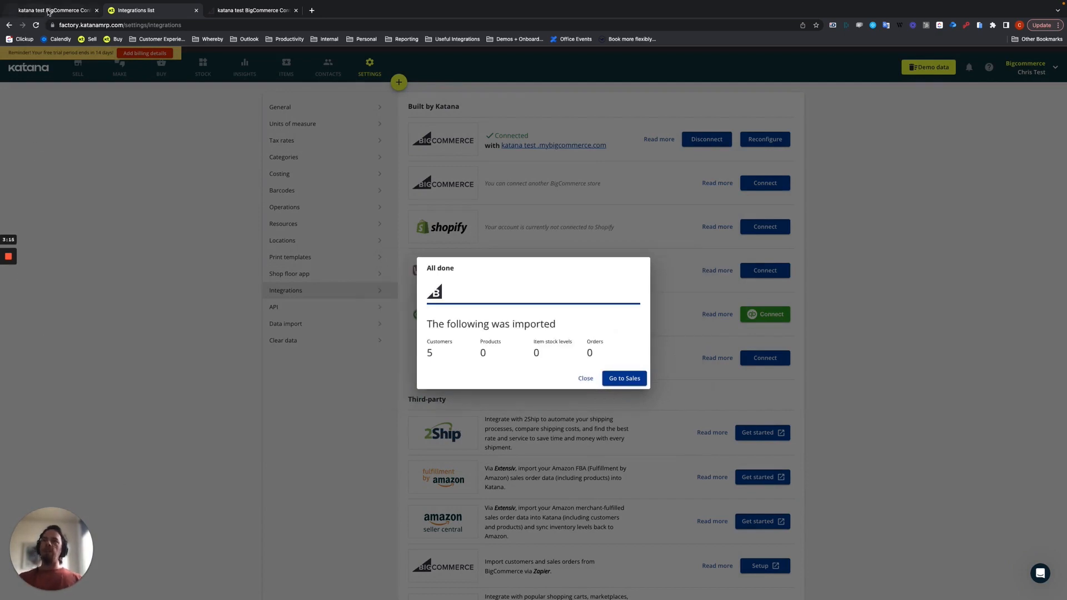
pyautogui.click(583, 379)
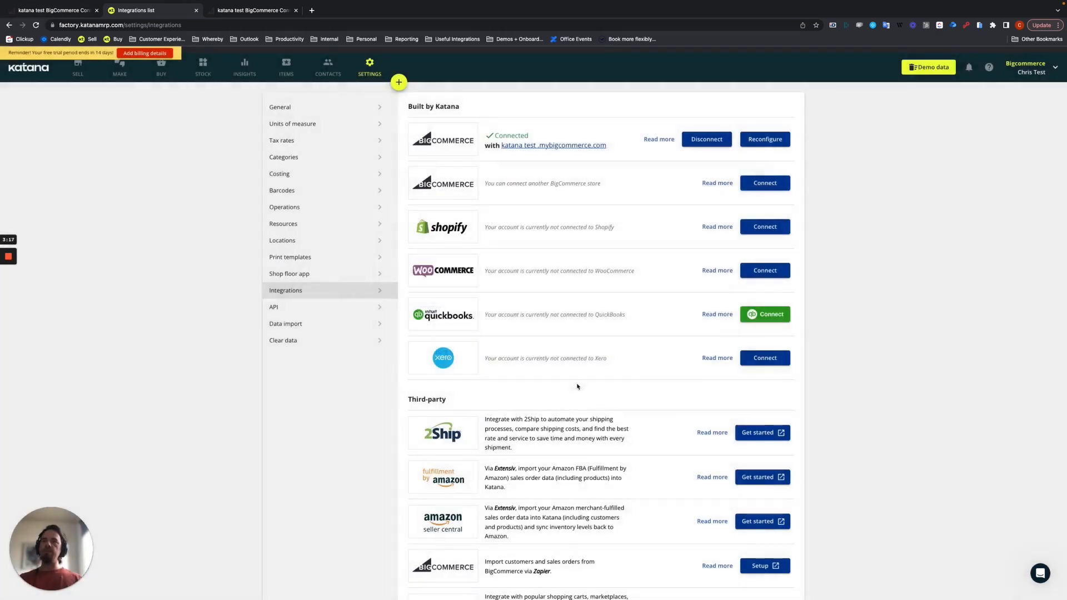
# Switch to BigCommerce and start a new order for the existing customer found by e-mail, using the saved address for billing
pyautogui.click(73, 15)
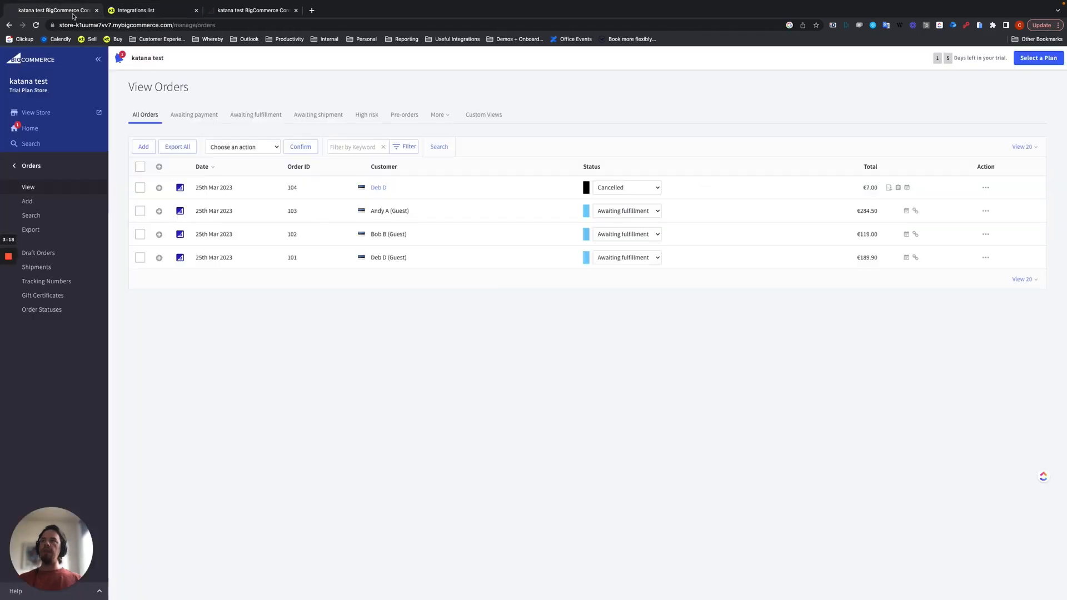
pyautogui.click(26, 204)
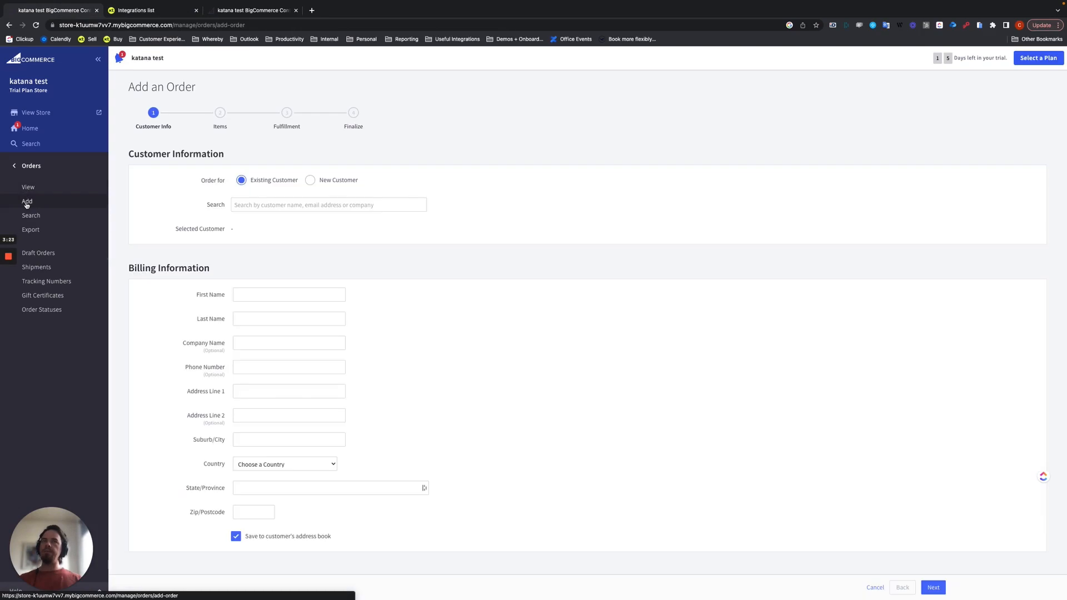
pyautogui.click(253, 204)
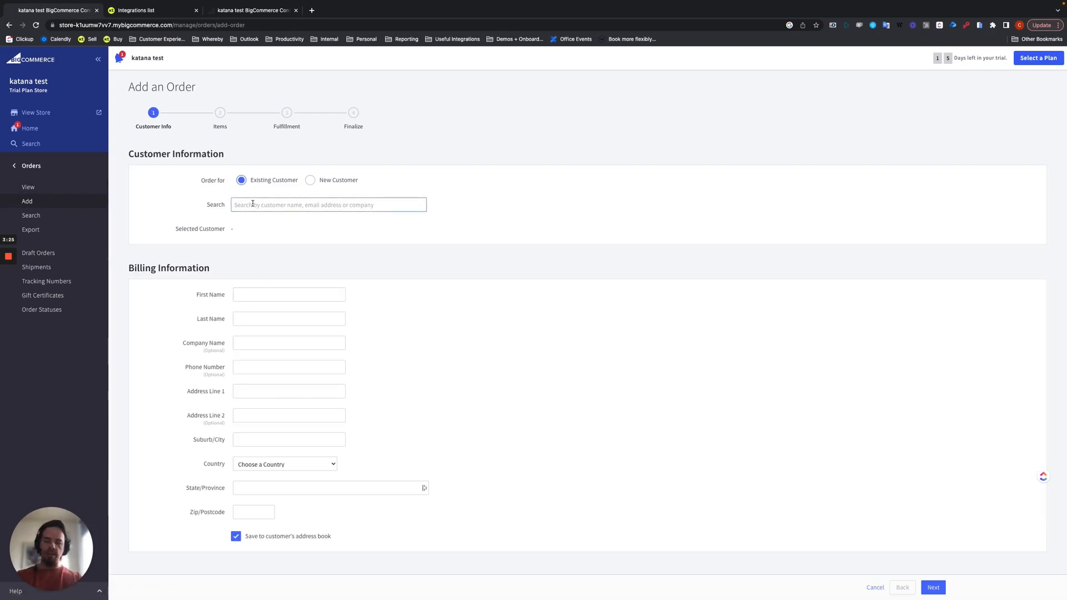
pyautogui.write('d@')
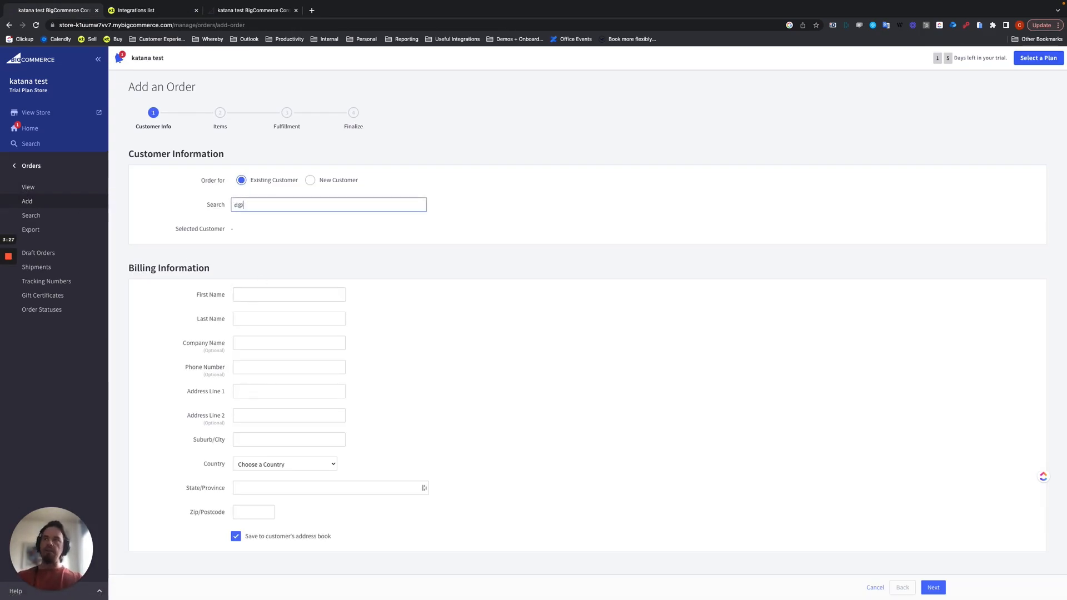
pyautogui.click(272, 224)
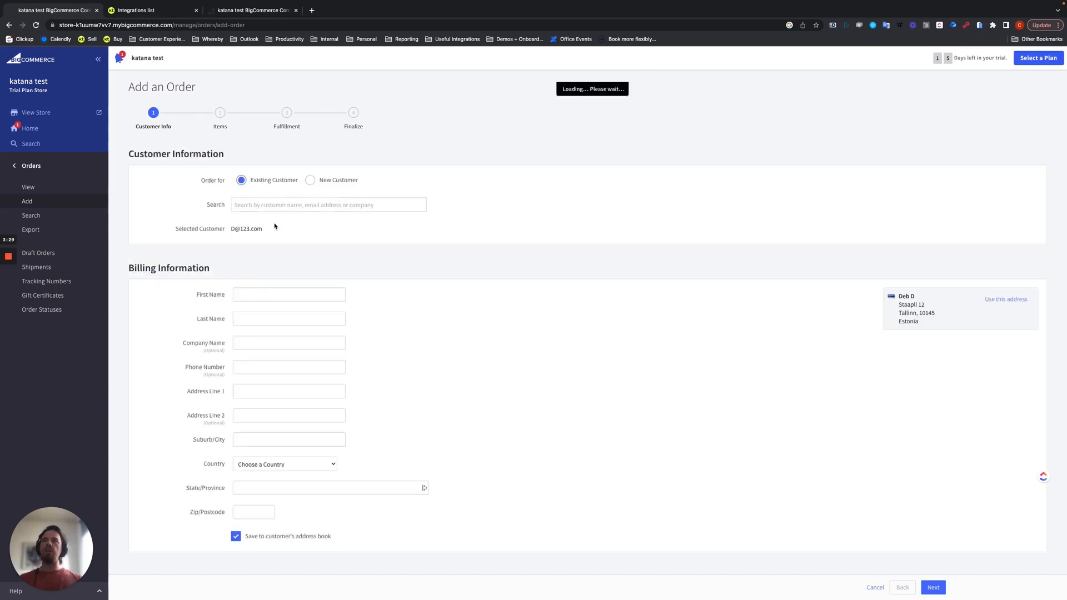
pyautogui.click(1003, 304)
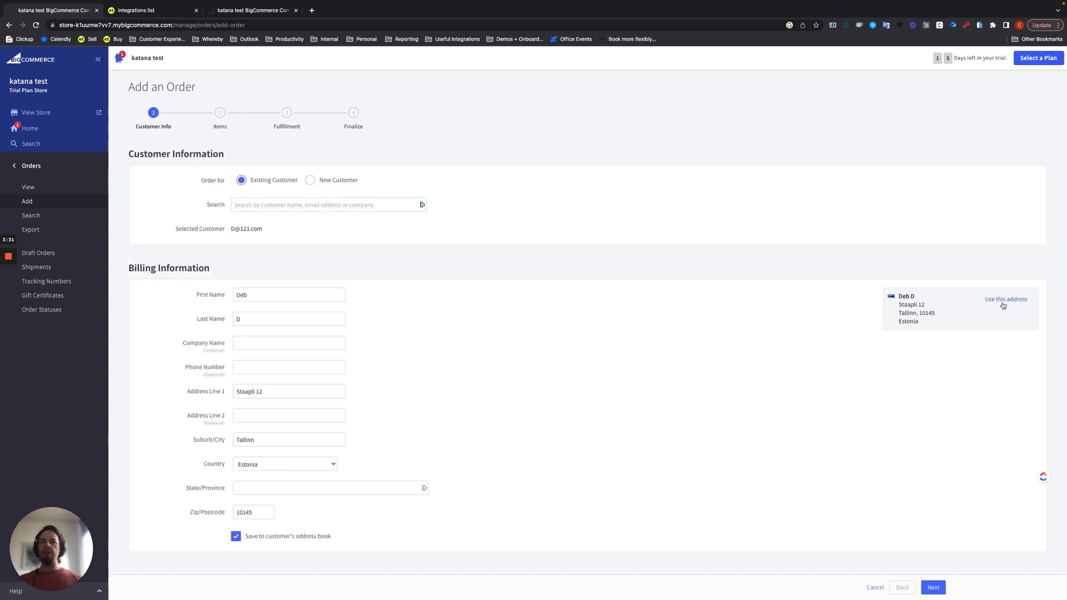
pyautogui.click(934, 587)
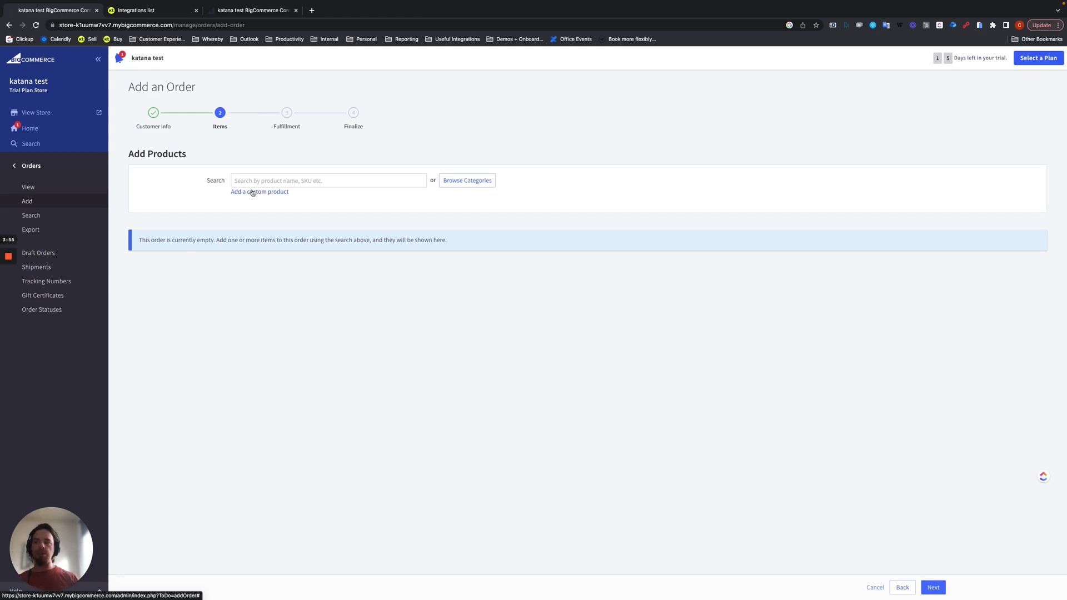
# Add the [Sample] 1 L Le Parfait Jar from the Kitchen category in black, size Medium, with quantity 3
pyautogui.click(463, 182)
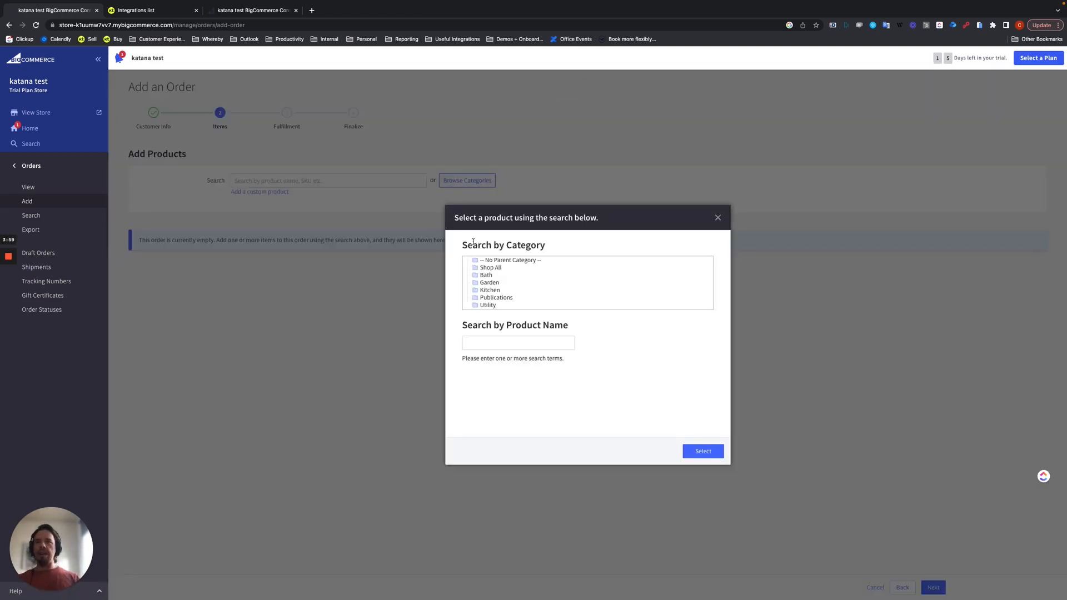
pyautogui.click(486, 290)
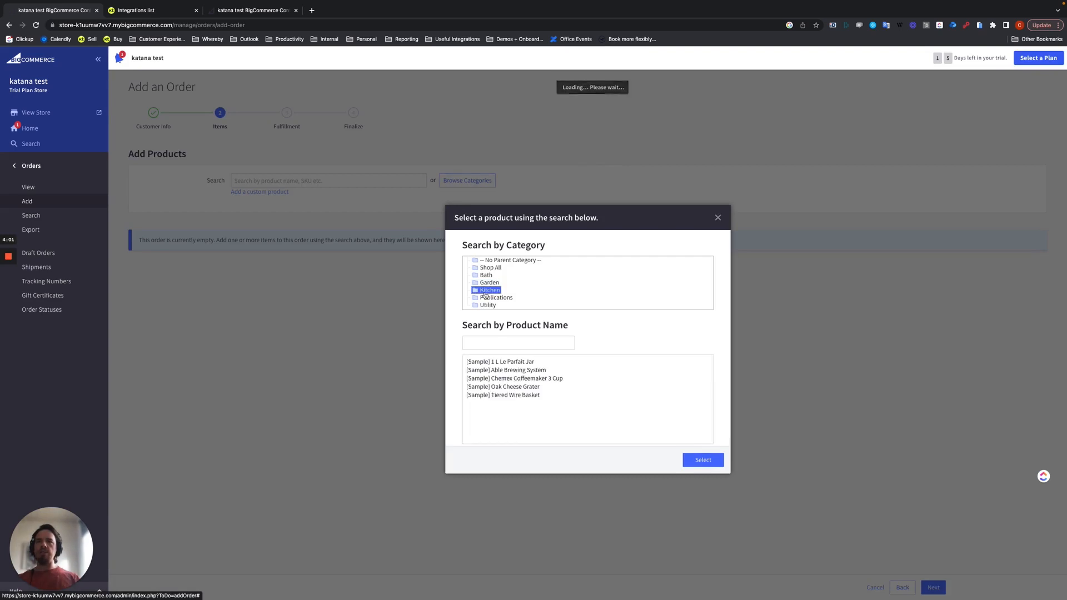
pyautogui.click(512, 362)
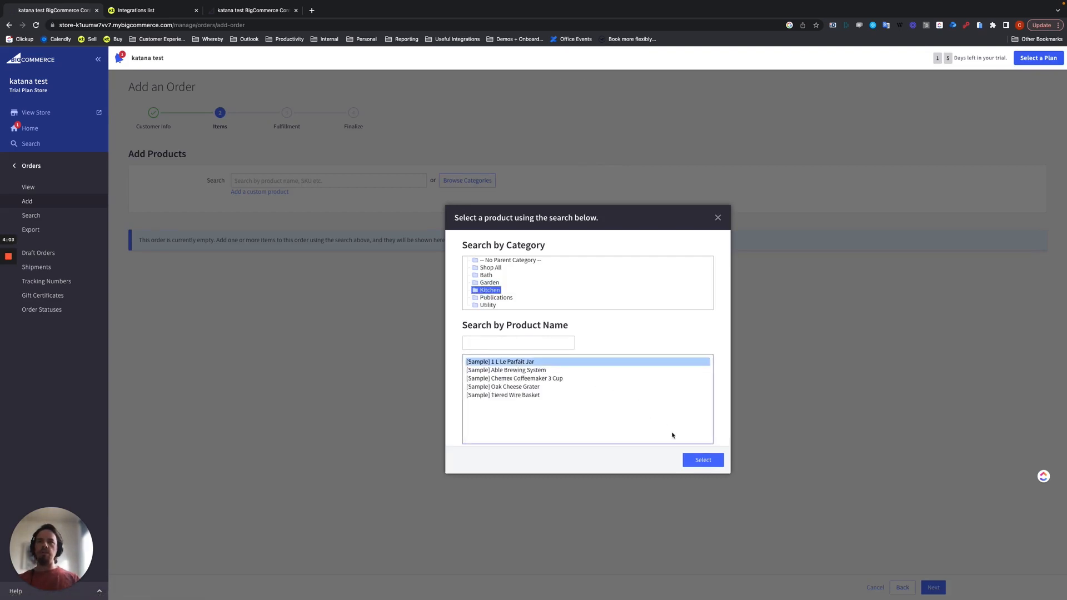
pyautogui.click(703, 461)
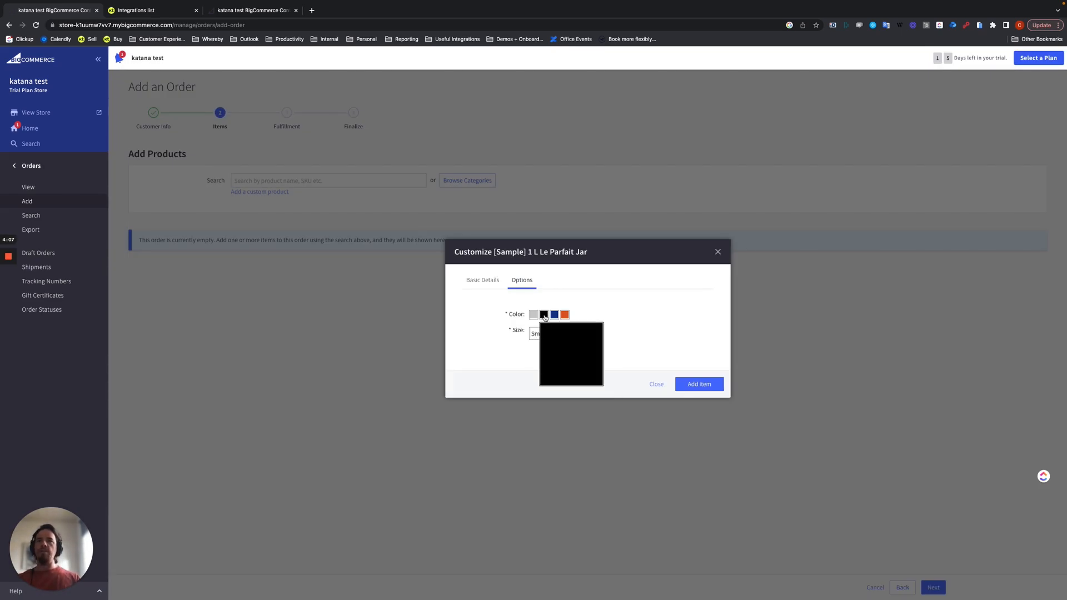
pyautogui.click(544, 315)
pyautogui.click(565, 336)
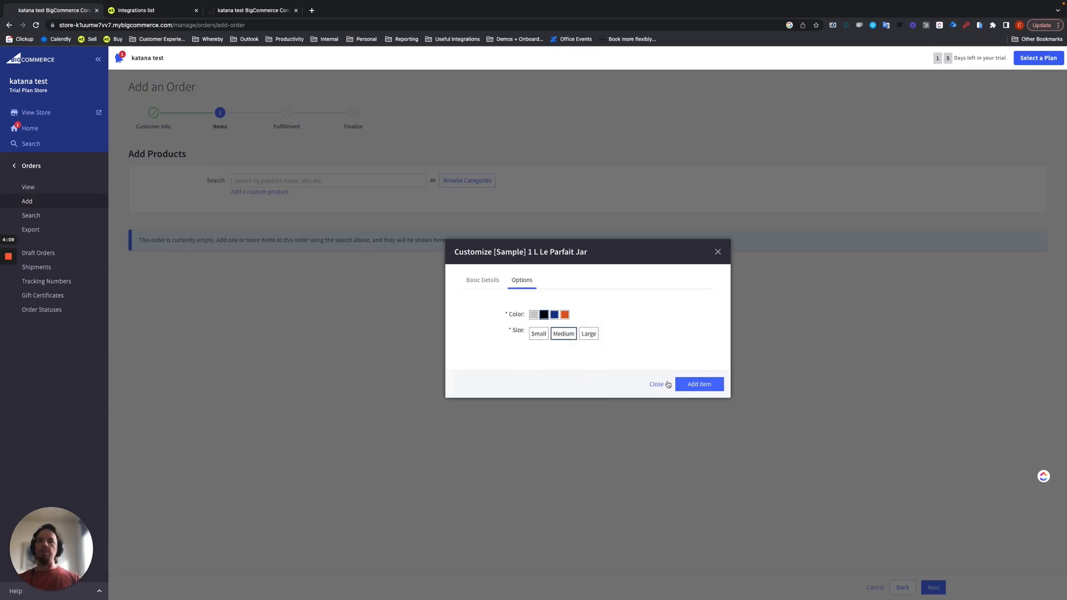
pyautogui.click(710, 384)
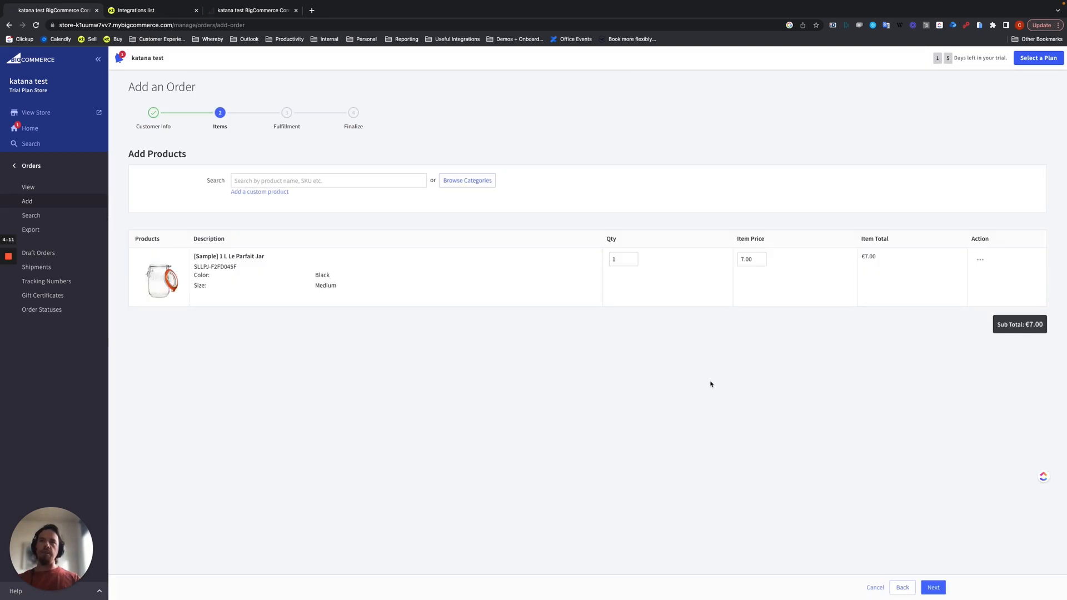
pyautogui.click(624, 261)
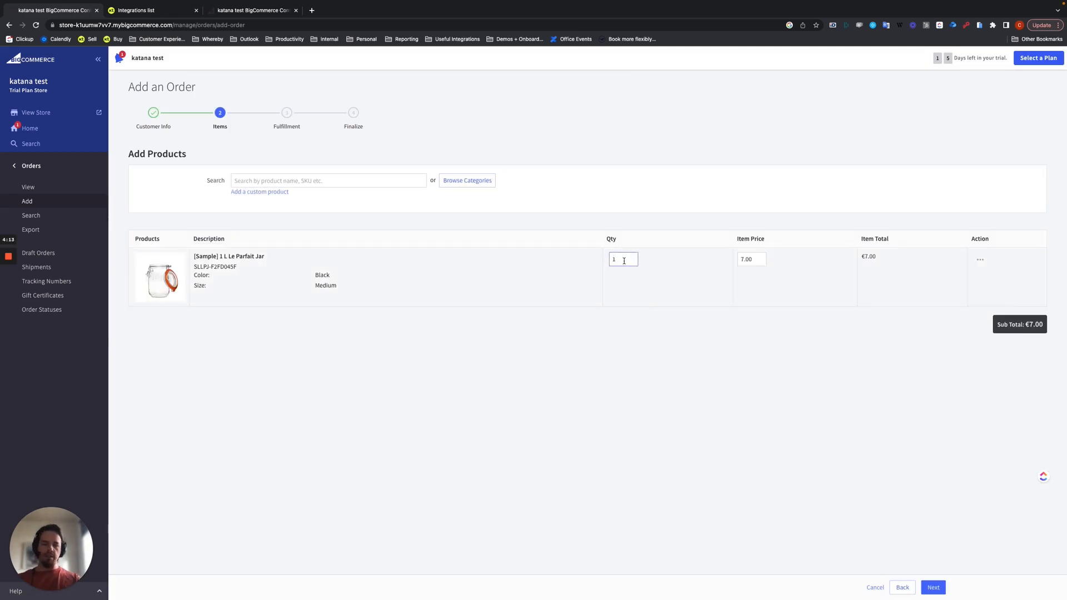
pyautogui.write('3')
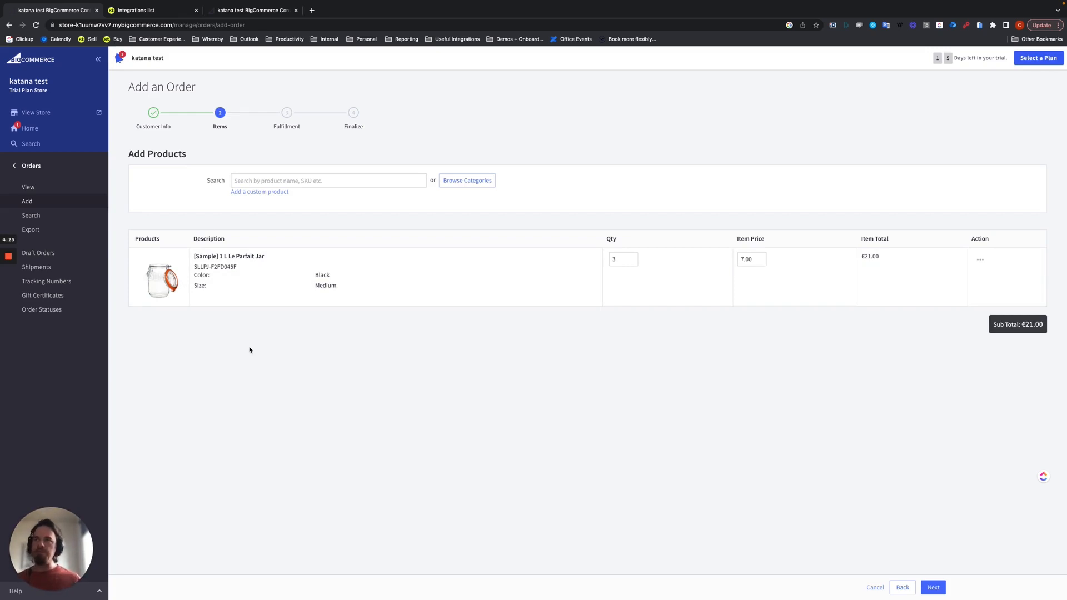
# Create a custom product for the order named "Wooden Spoon" with the SKU WDN-SPN
pyautogui.click(272, 193)
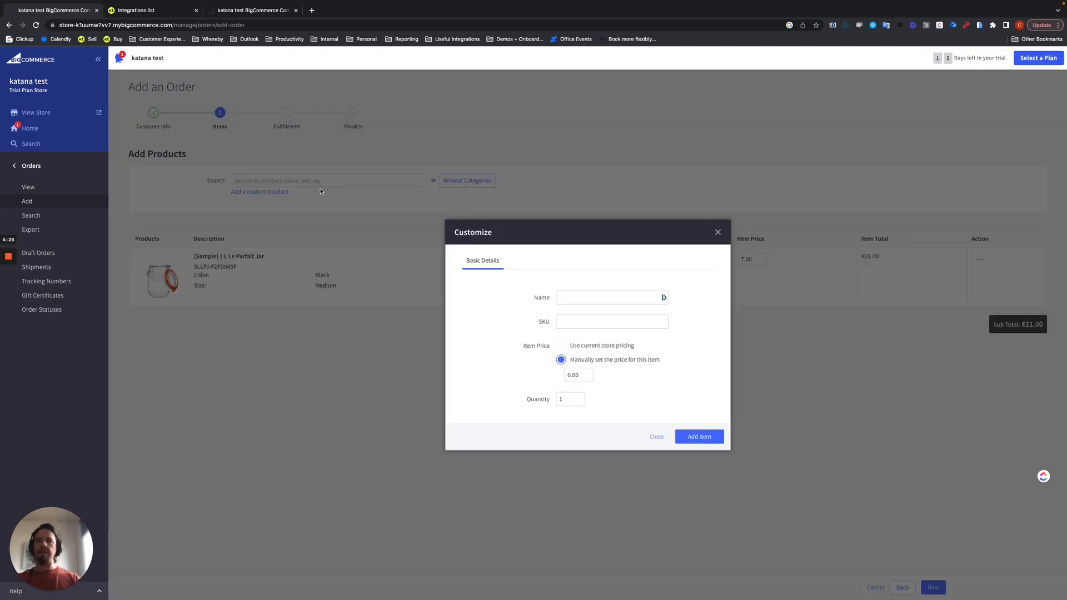
pyautogui.click(590, 297)
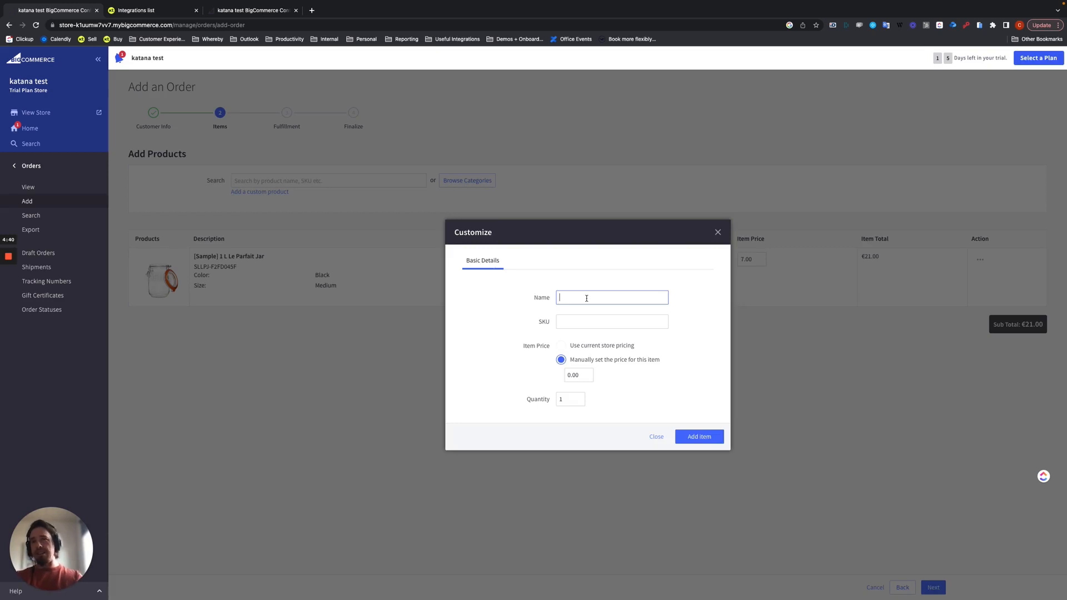
pyautogui.write('Wooden Spoo')
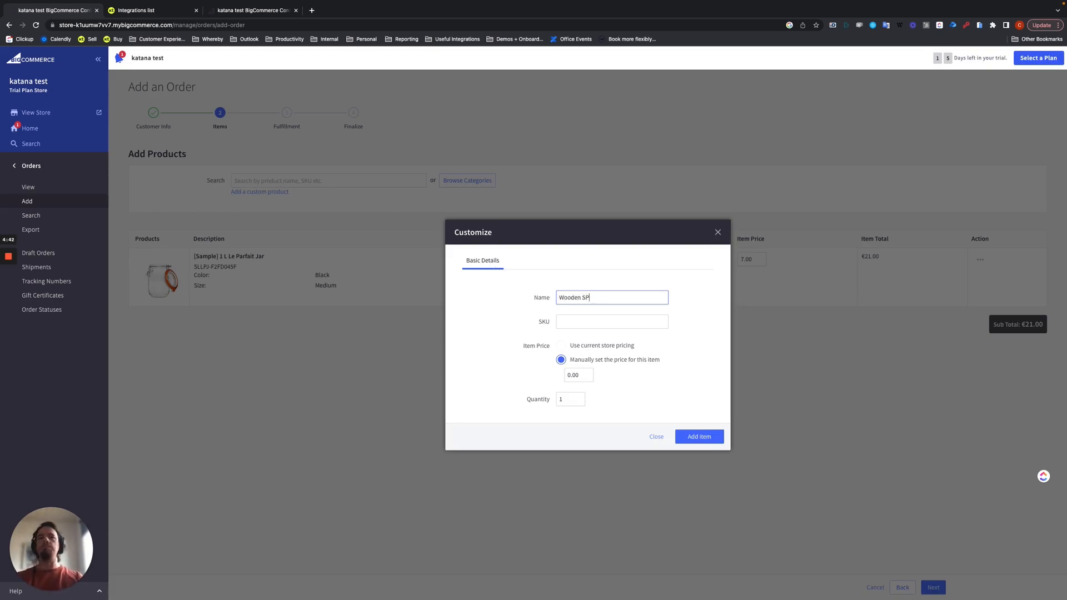
pyautogui.press('BackSpace')
pyautogui.press('BackSpace')
pyautogui.press('BackSpace')
pyautogui.write('poon')
pyautogui.click(595, 321)
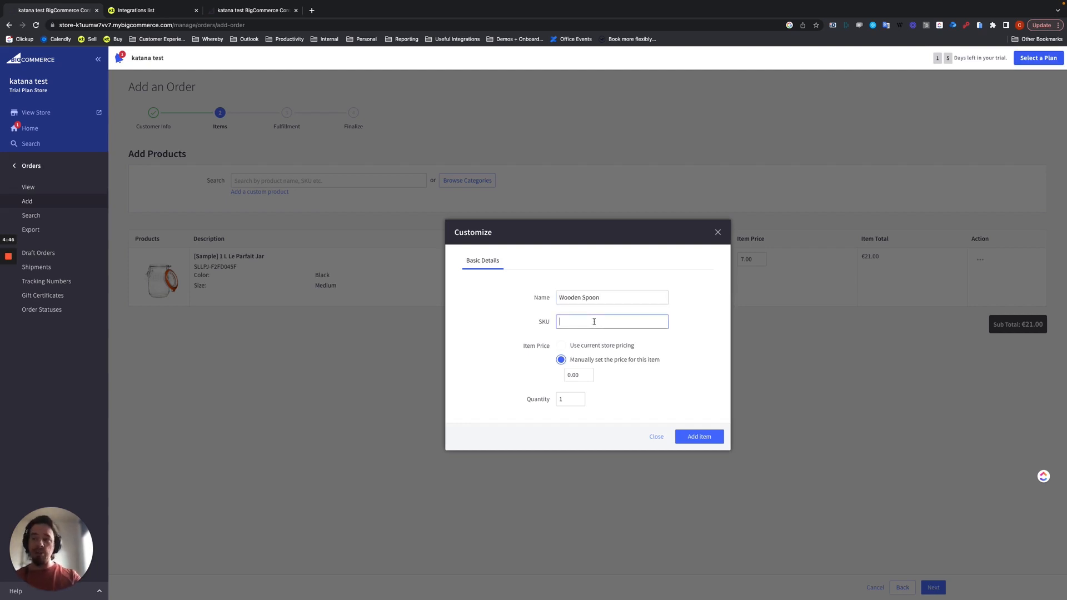
pyautogui.write('WD')
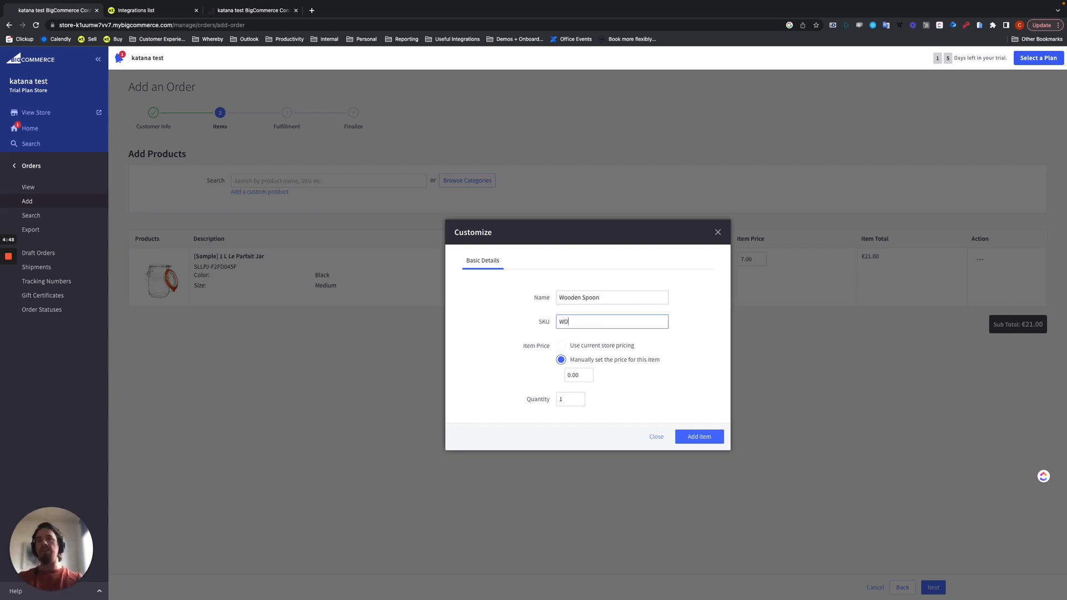
pyautogui.write('N-SPN')
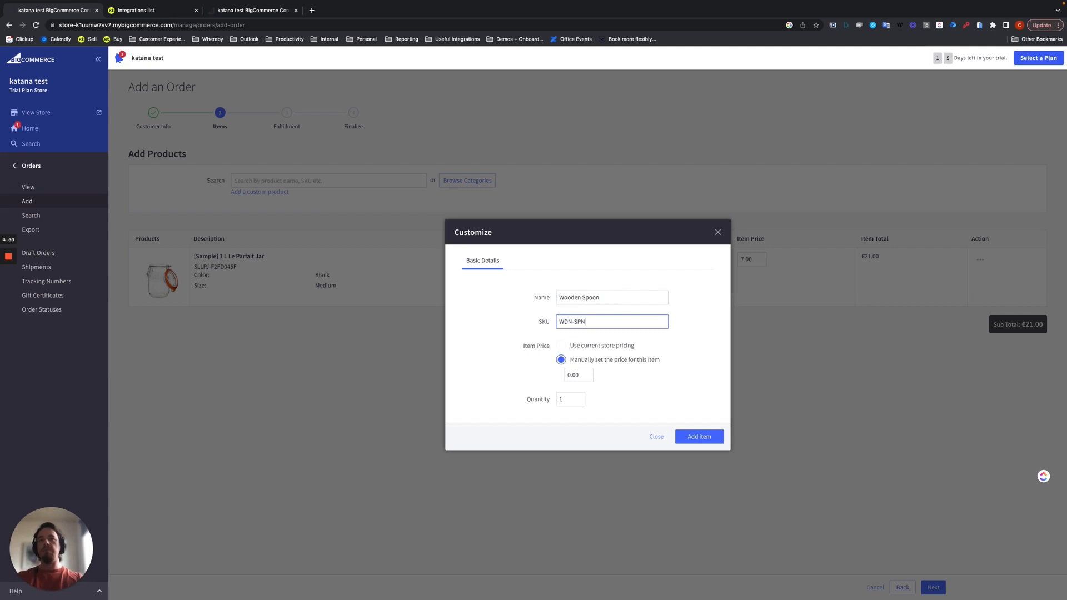
# Set the custom product's item price to 10 and add it to the order with quantity 1
pyautogui.click(521, 376)
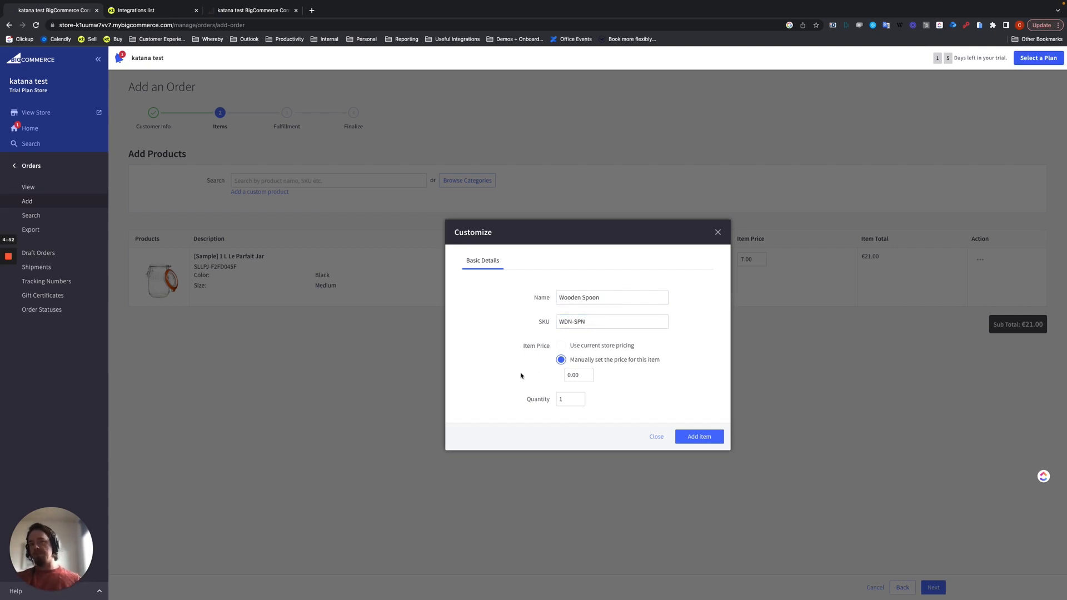
pyautogui.click(592, 373)
pyautogui.press('BackSpace')
pyautogui.press('BackSpace')
pyautogui.press('BackSpace')
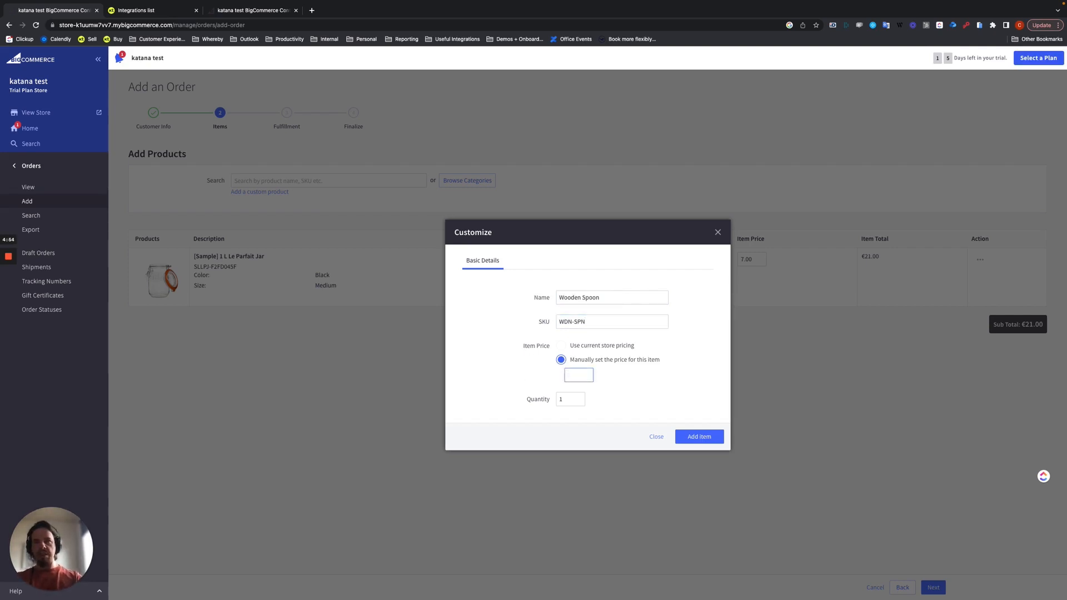
pyautogui.write('10')
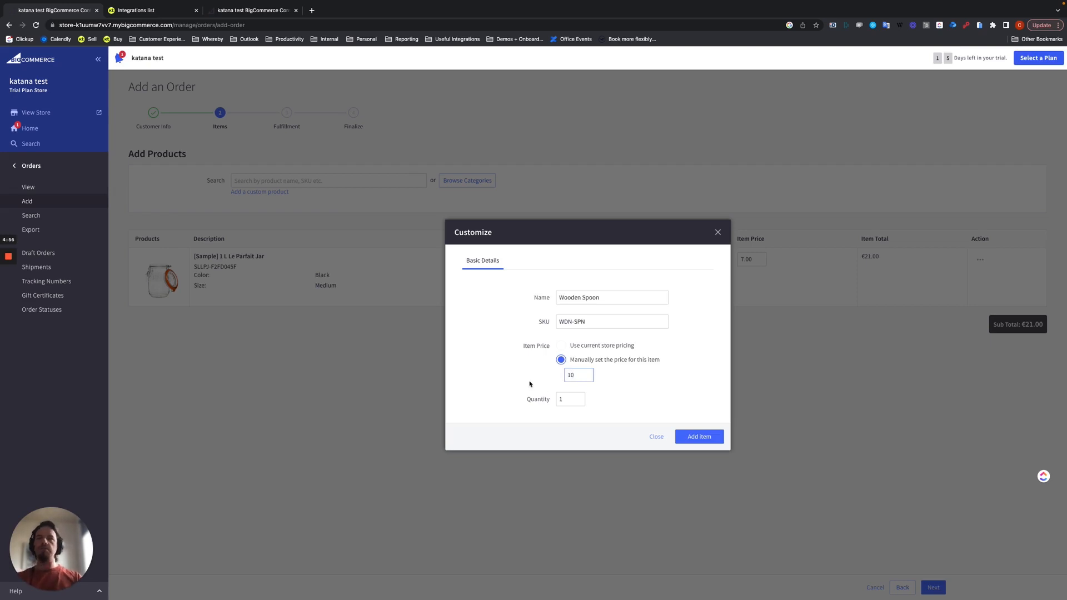
pyautogui.click(510, 377)
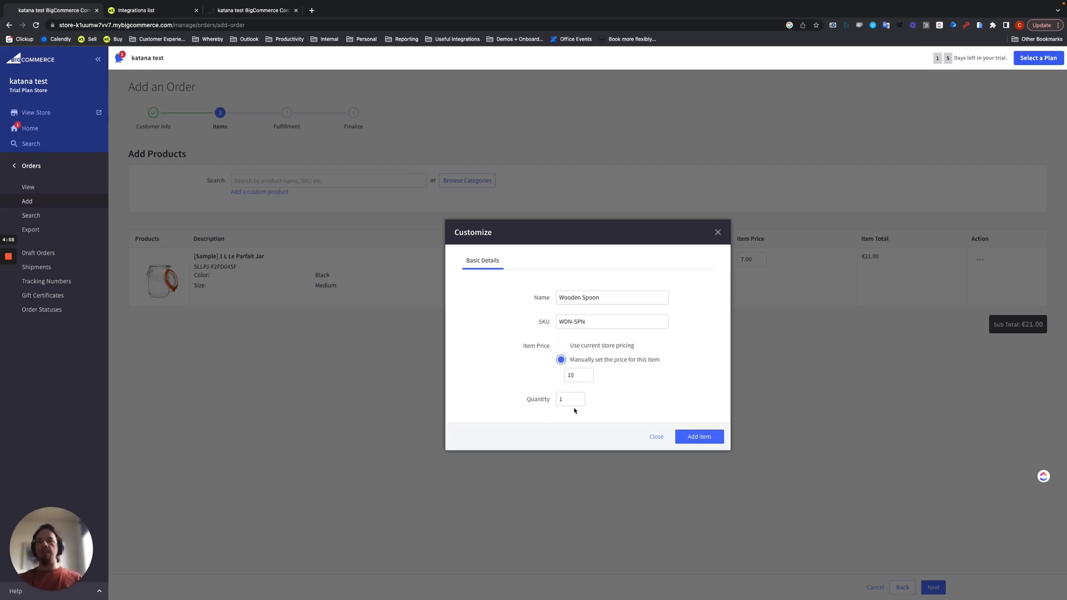
pyautogui.click(689, 437)
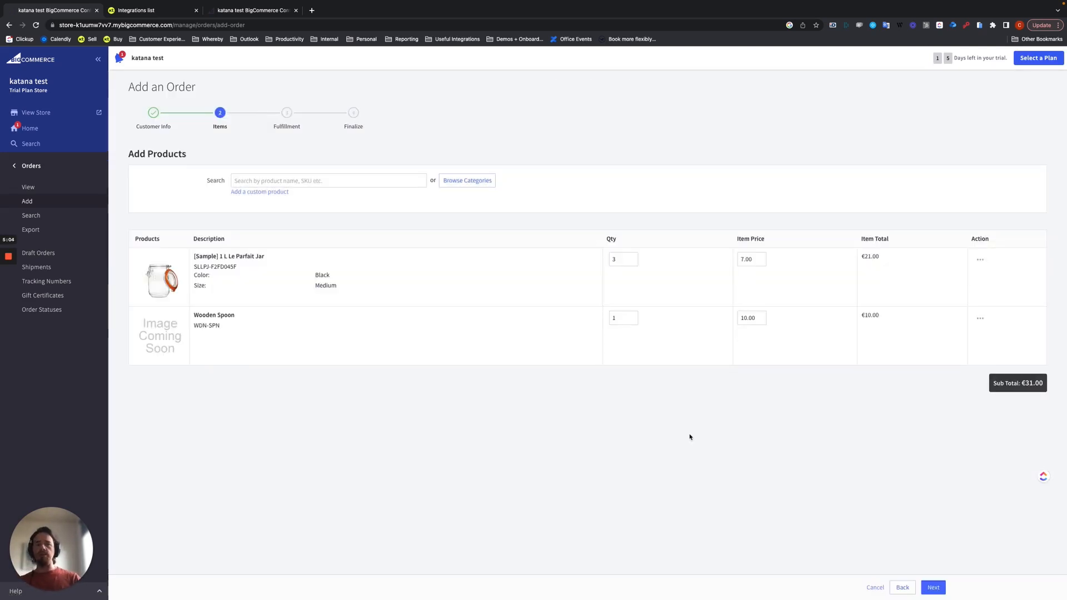
# Proceed to finalizing with the billing address as the shipping destination and enter the customer-visible comment "Test comments visible here"
pyautogui.click(937, 590)
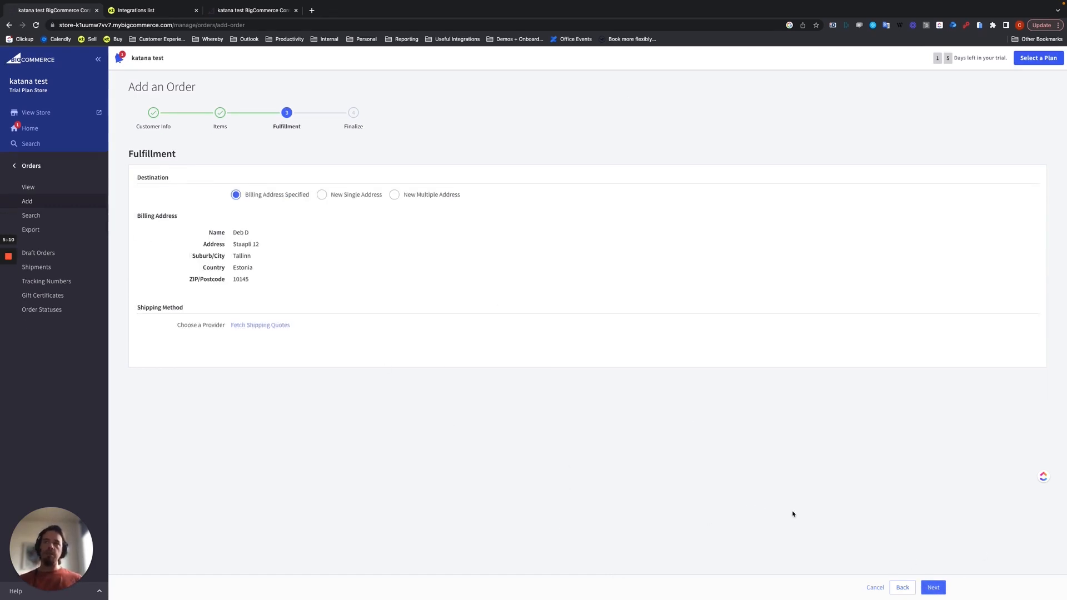
pyautogui.click(934, 588)
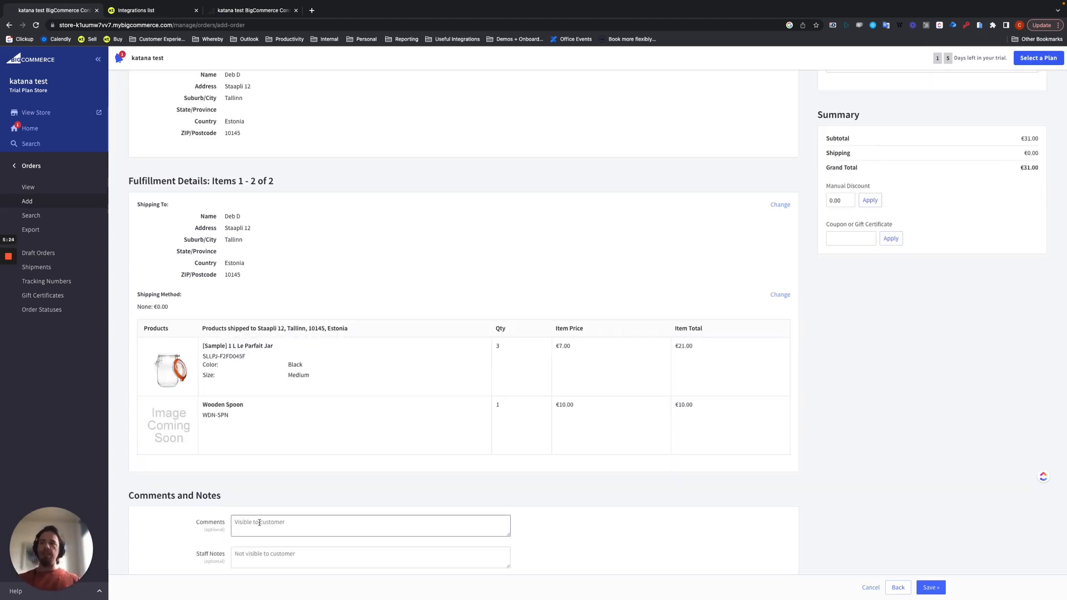
pyautogui.click(260, 522)
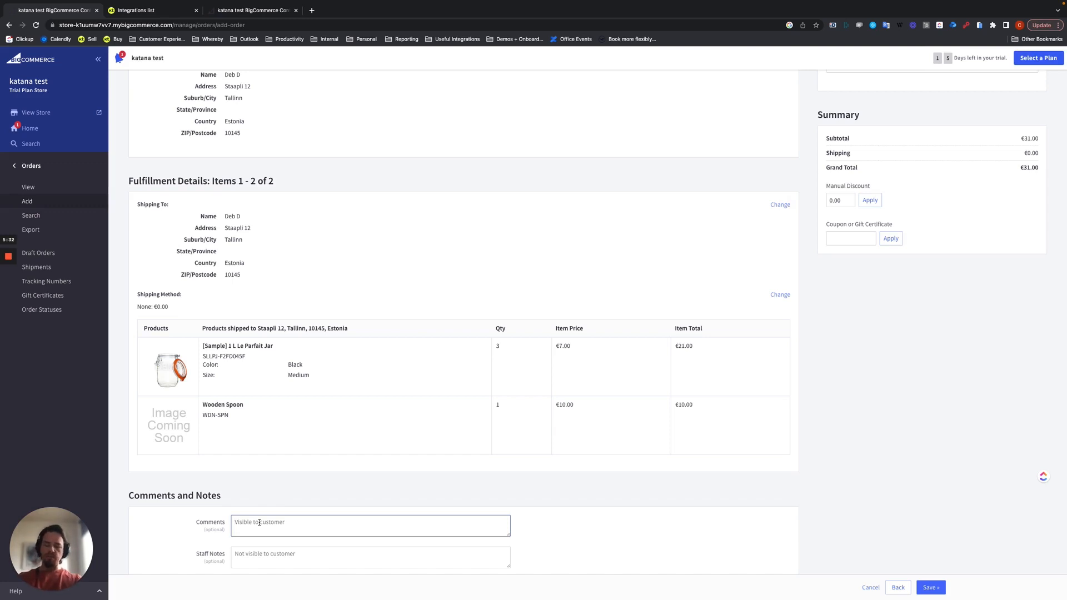
pyautogui.write('Test comments')
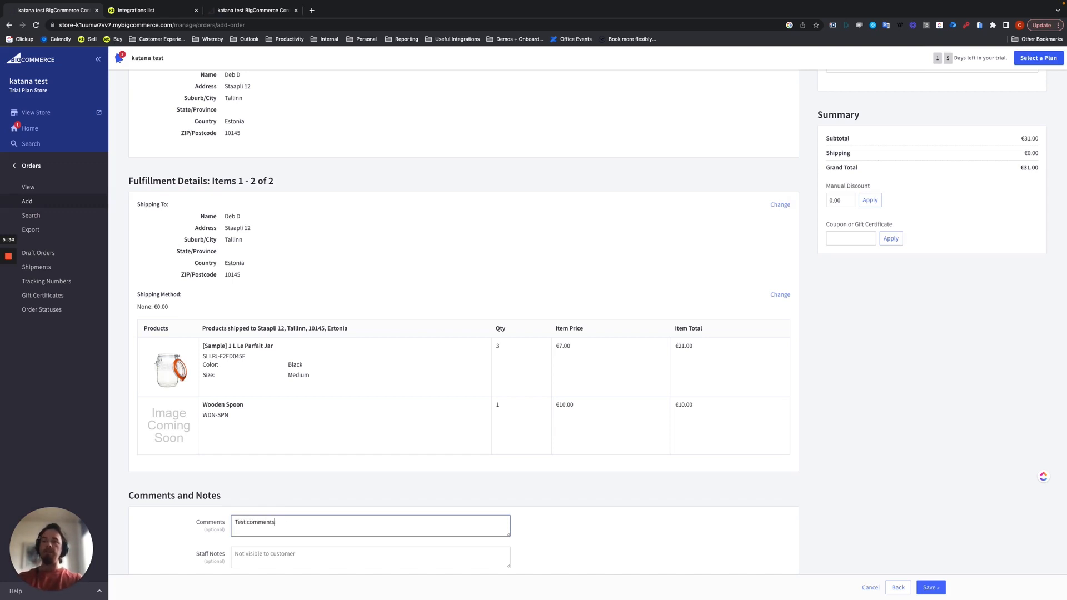
pyautogui.write(' visible here')
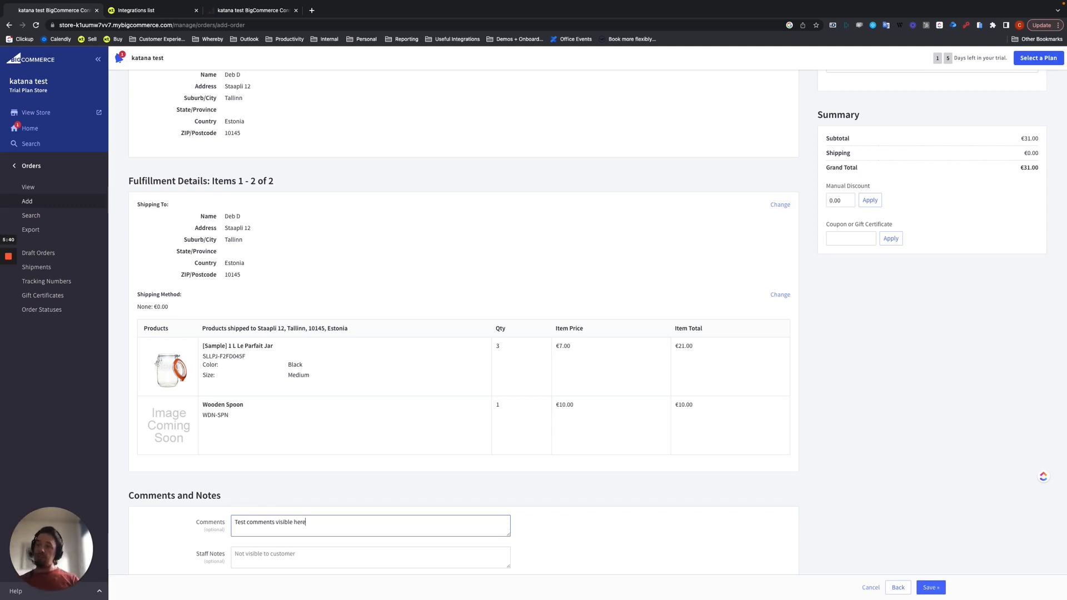
pyautogui.click(663, 524)
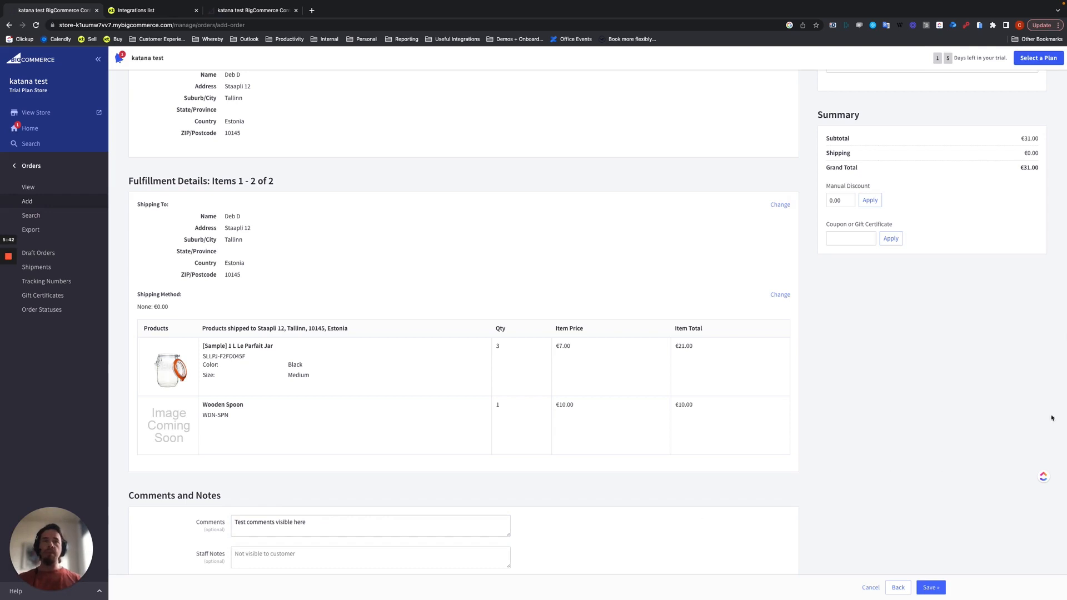
# Finalize the order with Manual Payment, review its items and details, and save it with the payment processed
pyautogui.scroll(3, 1051, 418)
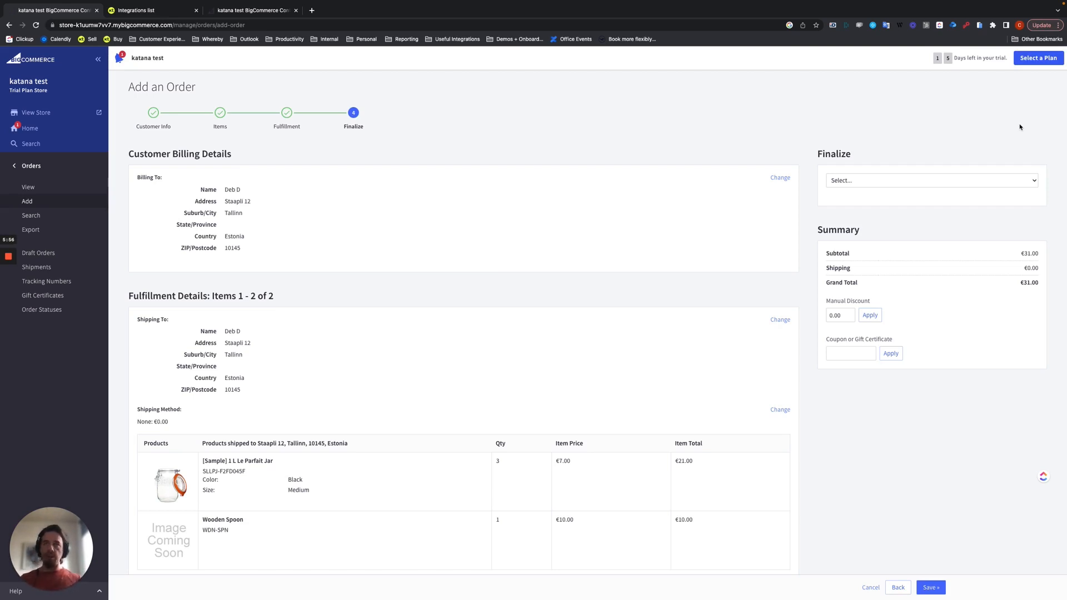
pyautogui.click(866, 181)
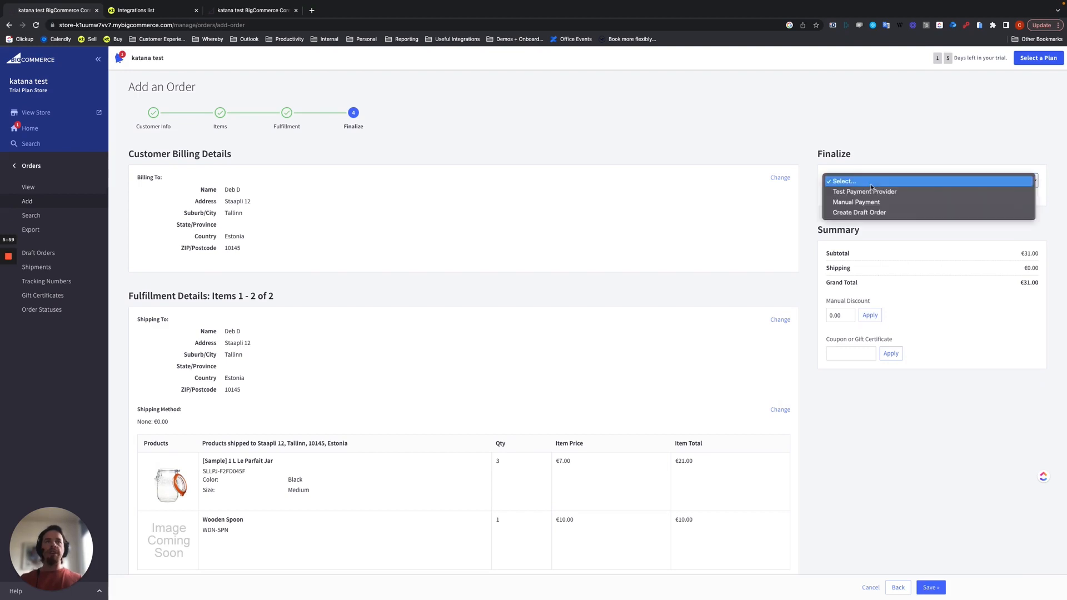
pyautogui.click(843, 203)
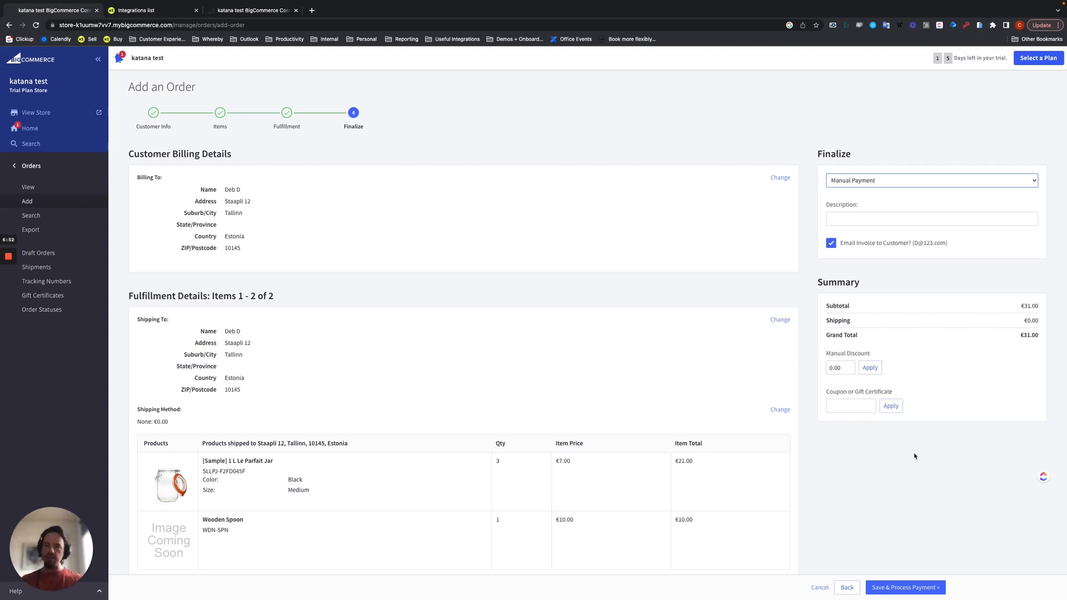
pyautogui.scroll(-2, 921, 499)
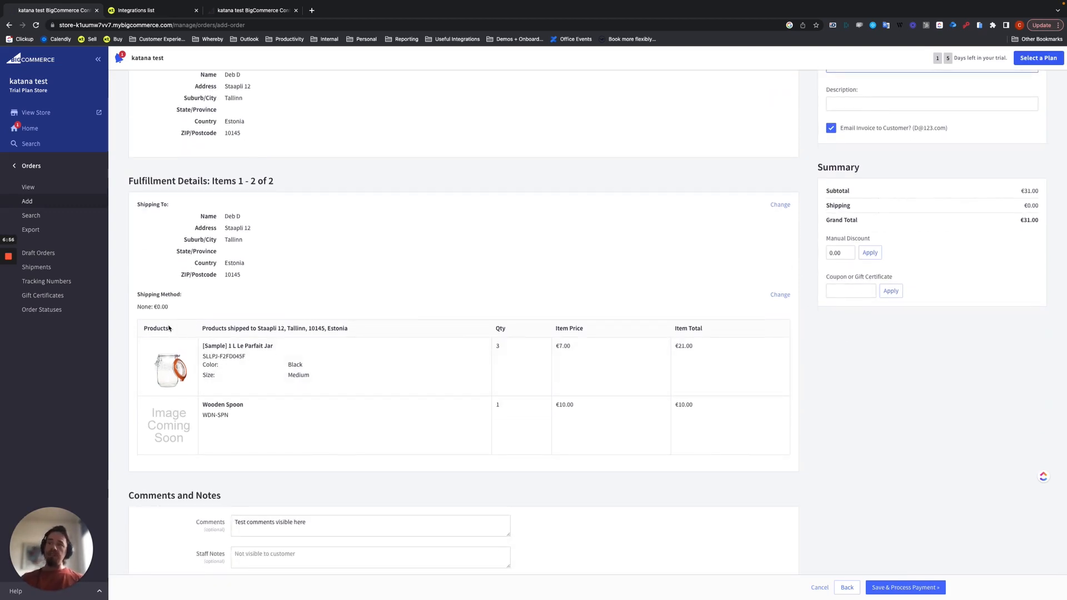
pyautogui.scroll(2, 235, 236)
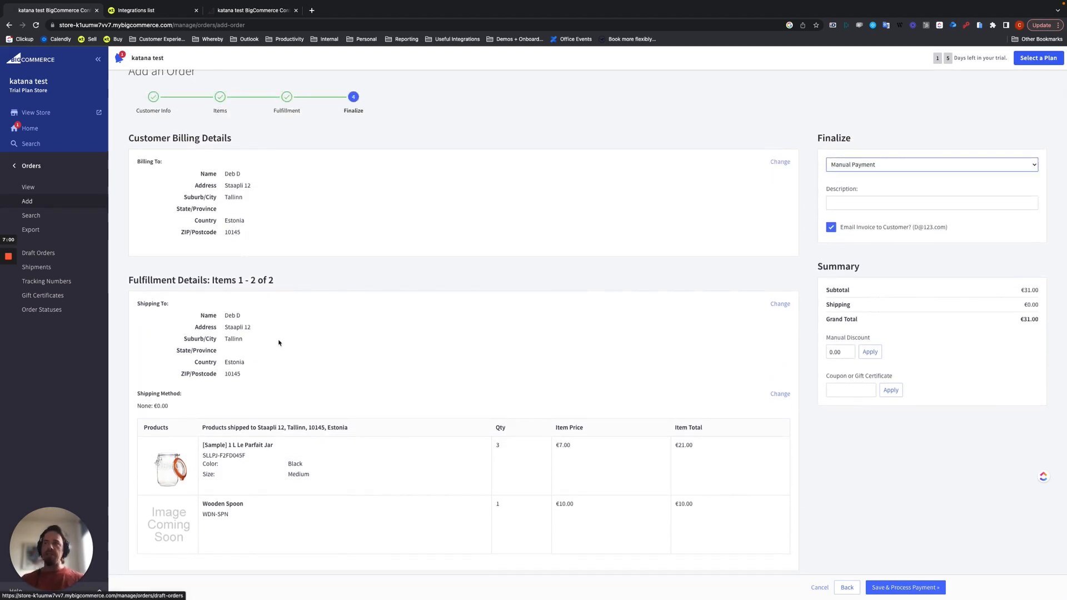
pyautogui.scroll(-1, 279, 343)
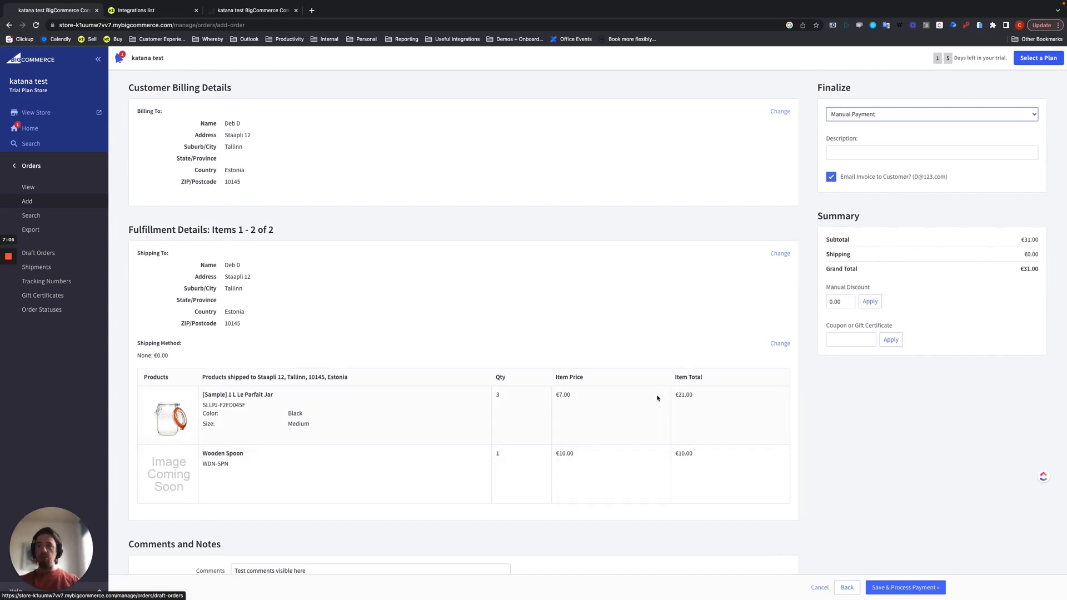
pyautogui.scroll(-2, 379, 420)
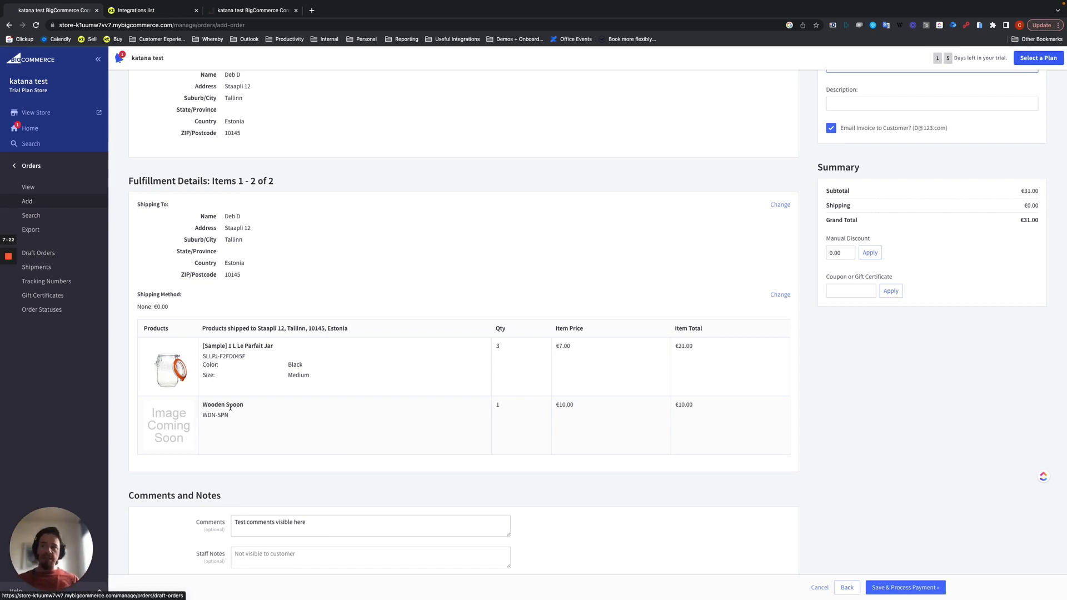
pyautogui.click(899, 588)
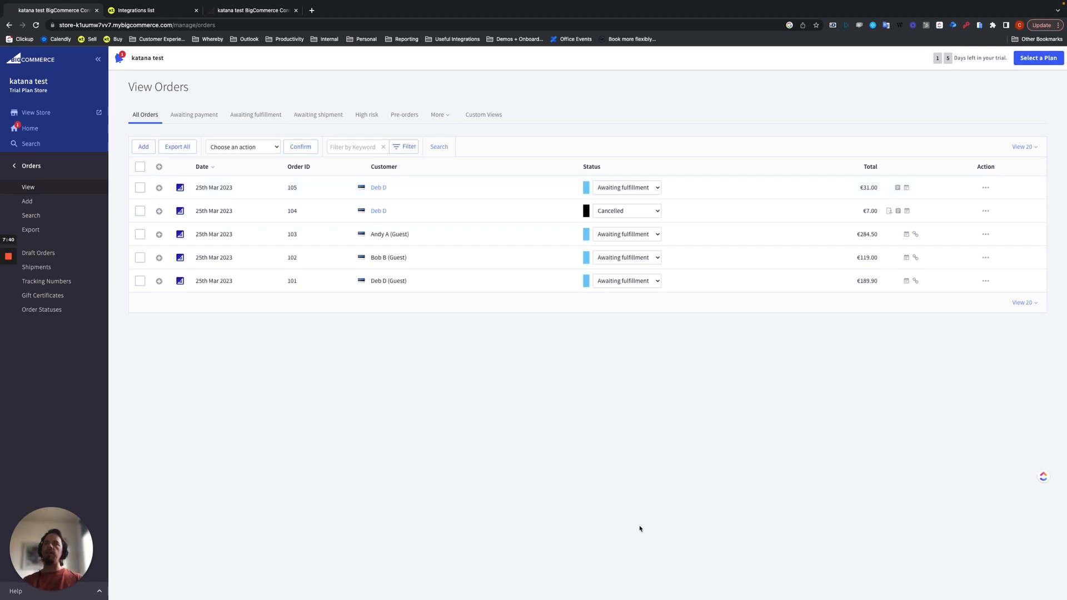
# Switch to Katana and open the newly synced BigCommerce order from the list of open sales orders
pyautogui.click(133, 10)
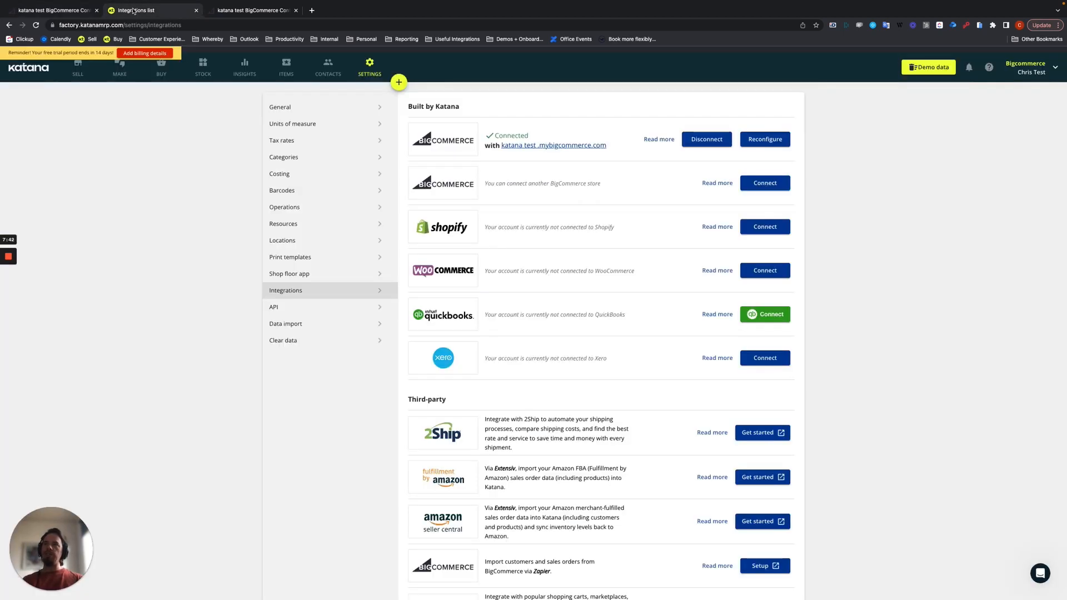
pyautogui.click(73, 75)
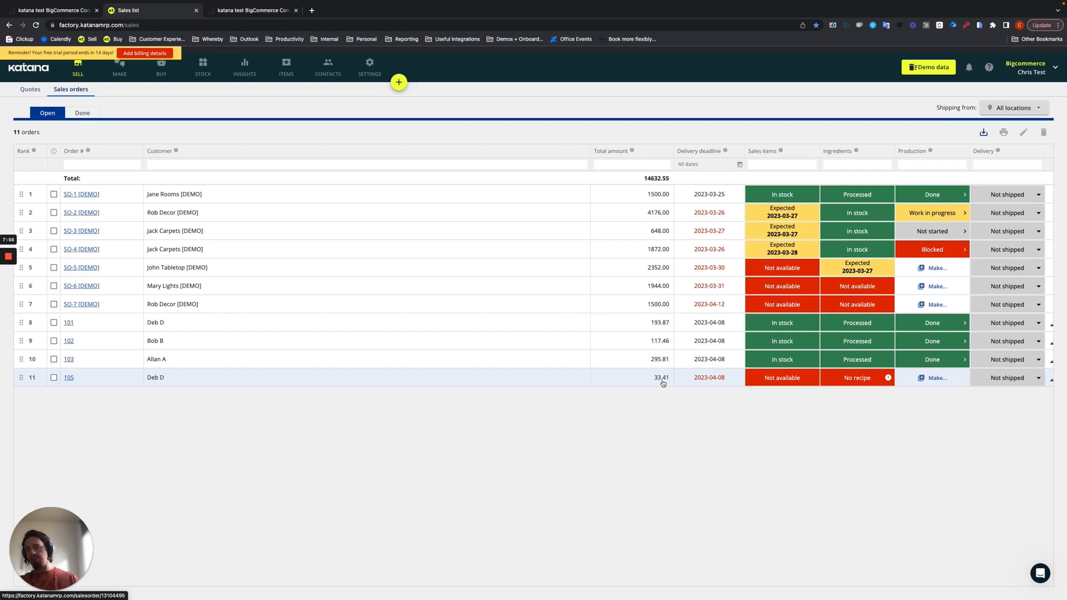
pyautogui.click(161, 378)
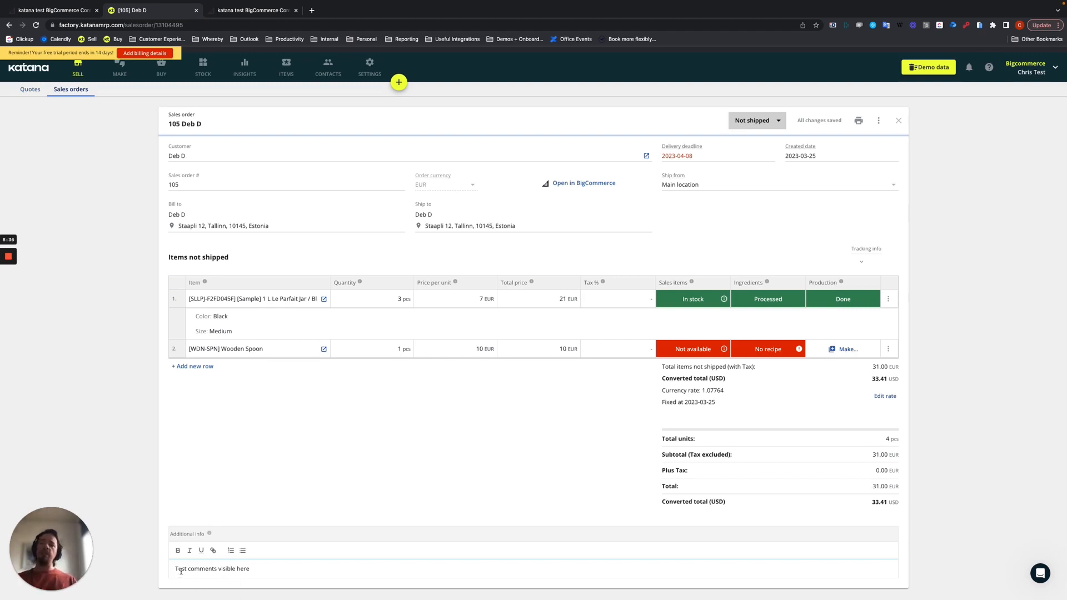
# Examine the order comment in the sales order's additional info, and open the matching order in BigCommerce
pyautogui.moveTo(175, 568); pyautogui.dragTo(262, 579)
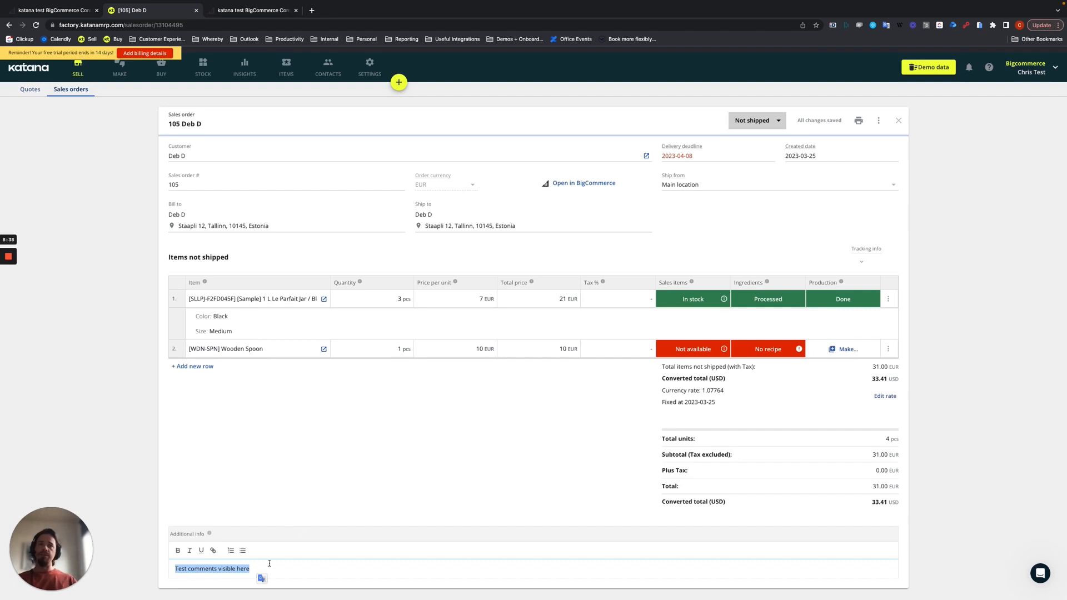
pyautogui.click(315, 489)
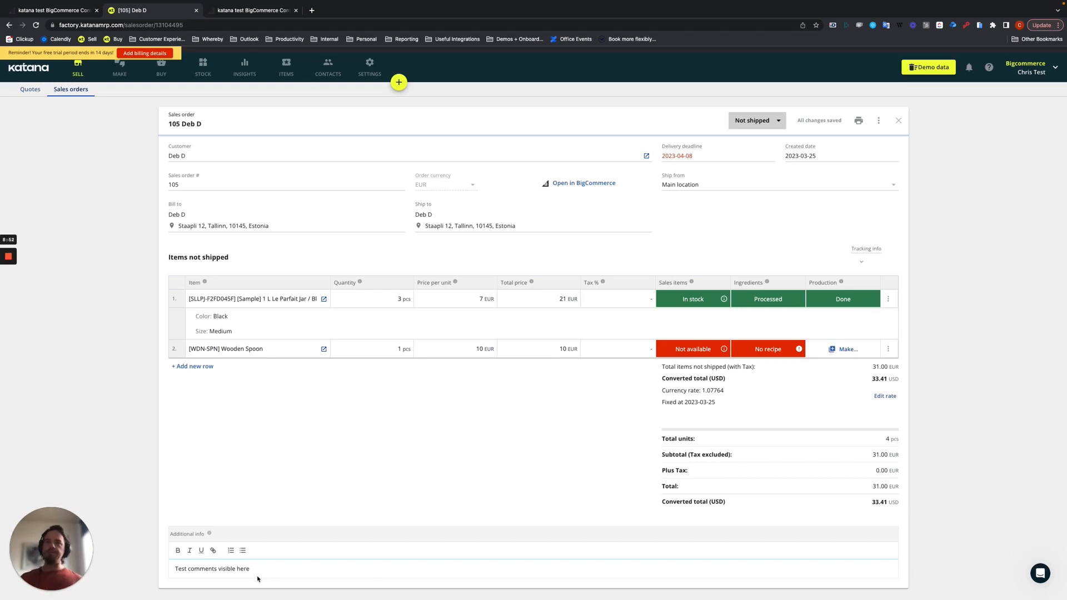
pyautogui.click(586, 184)
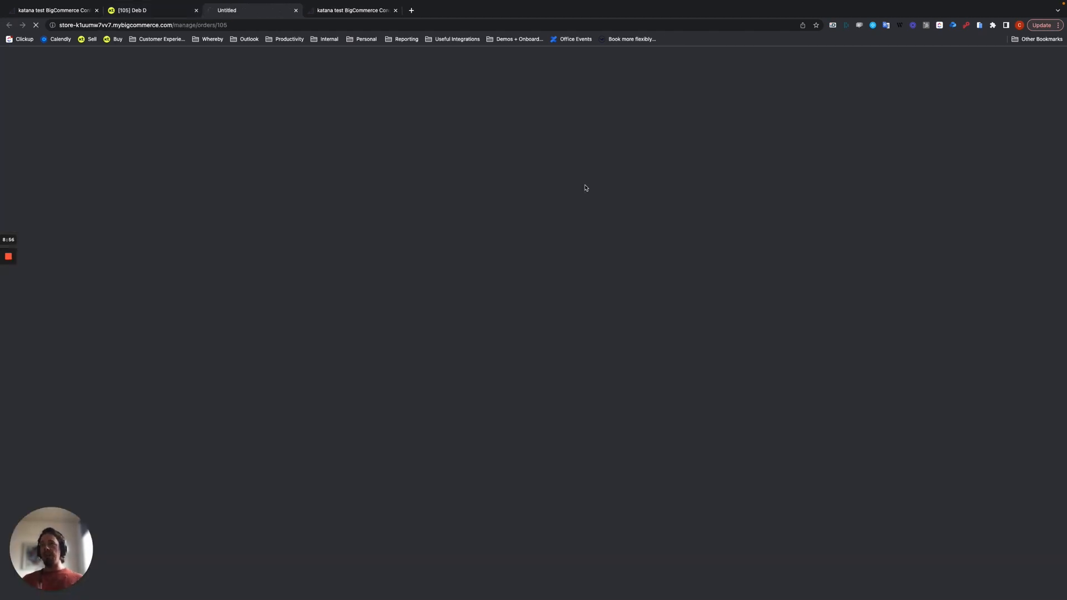